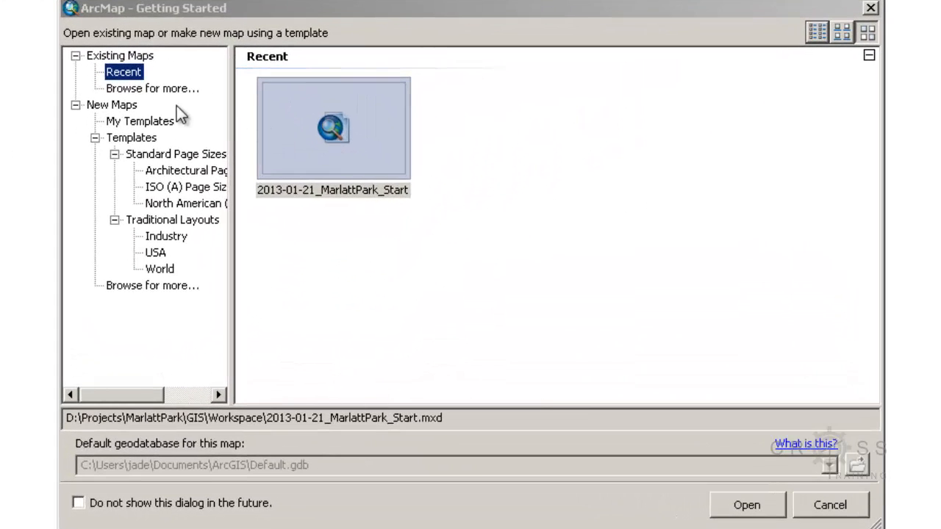
Choose the Blank Map template for a new map and browse to the project's GIS folder for its default geodatabase.
{"action": "left_click", "coordinate": [112, 104]}
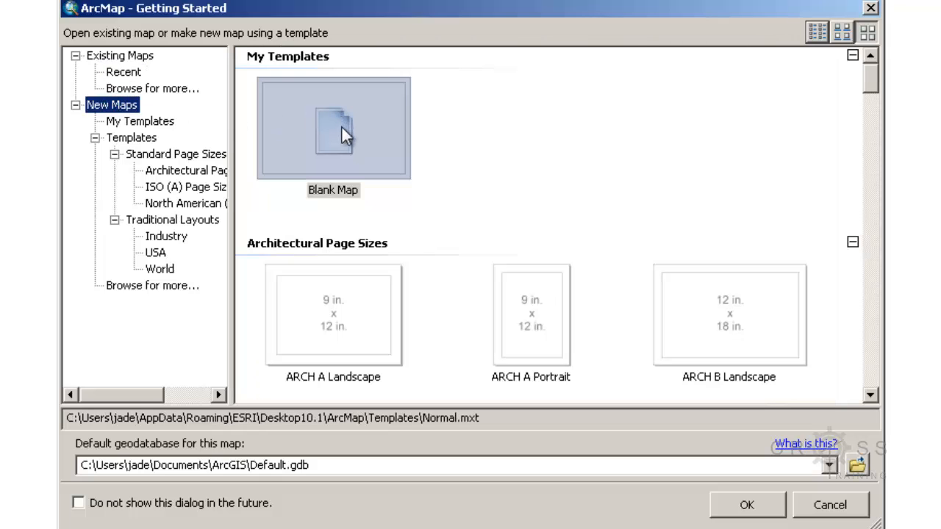
{"action": "left_click", "coordinate": [335, 128]}
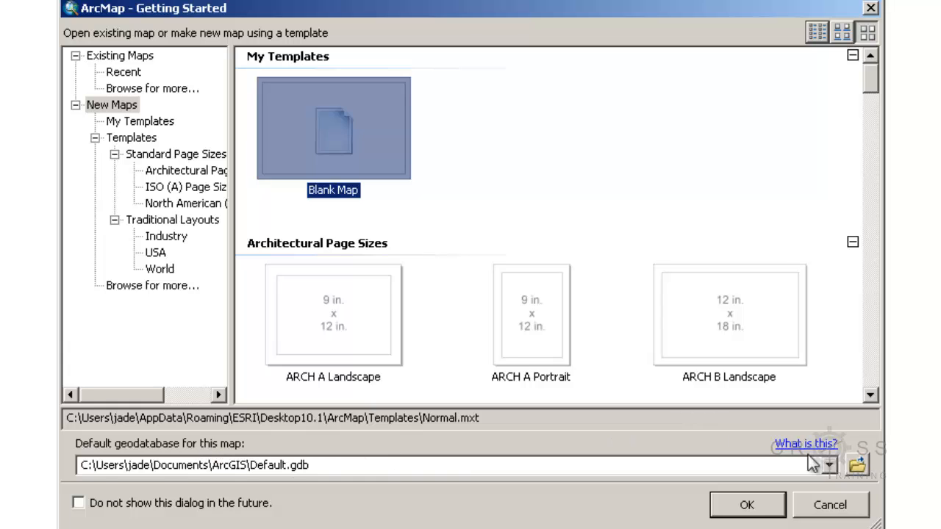
{"action": "left_click", "coordinate": [858, 466]}
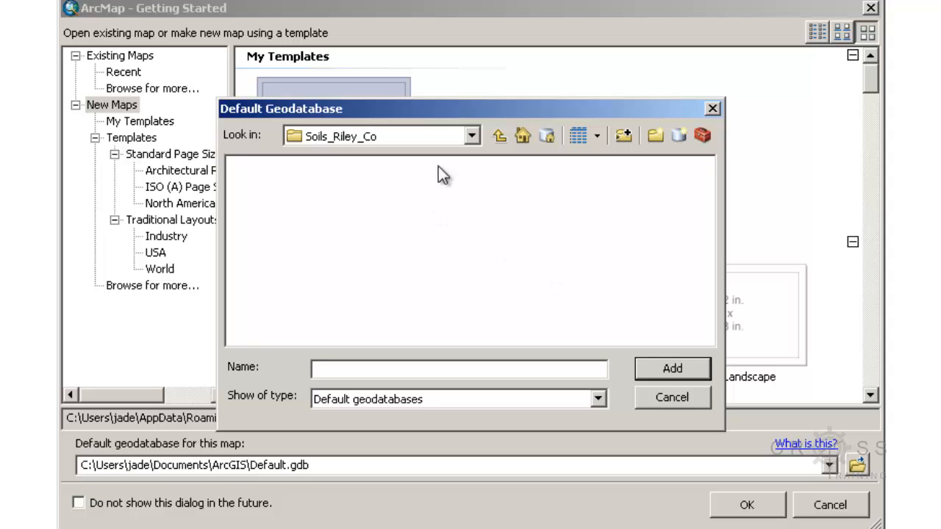
{"action": "left_click", "coordinate": [496, 135]}
{"action": "left_click", "coordinate": [495, 135]}
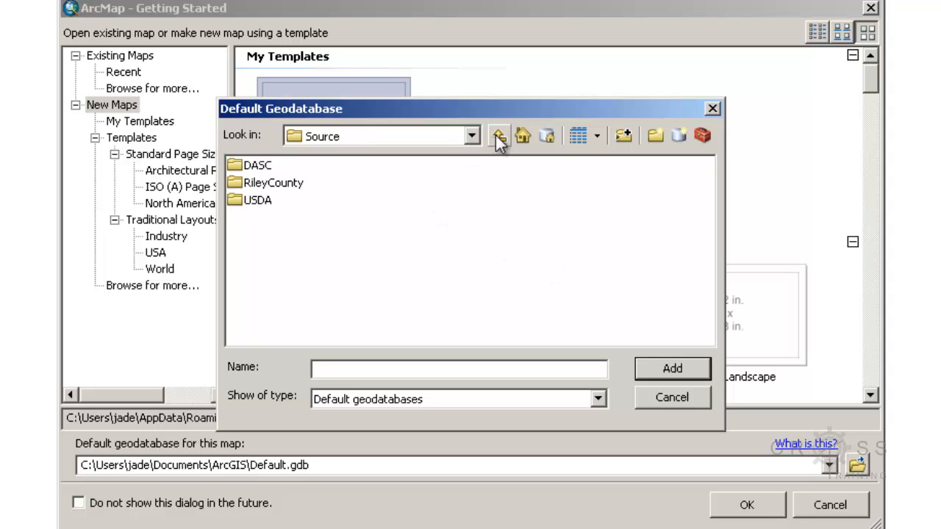
{"action": "left_click", "coordinate": [496, 135]}
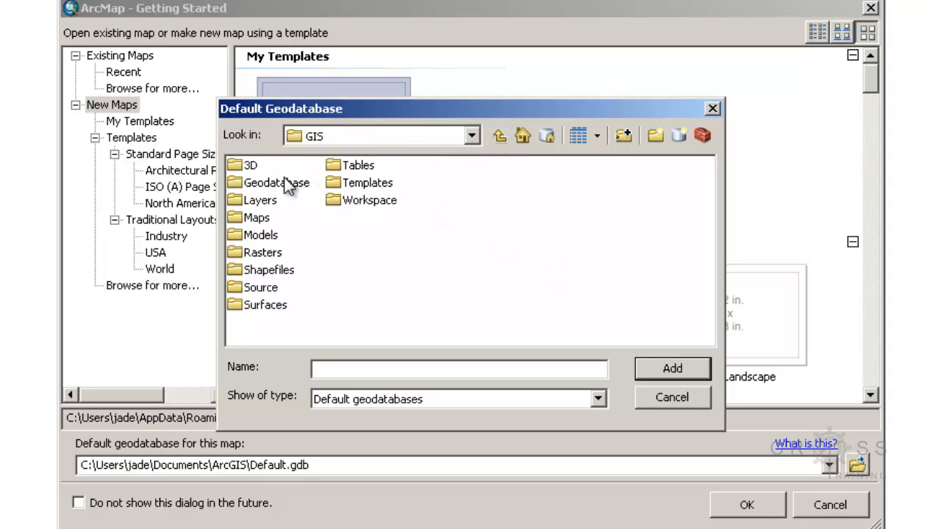
Set MarlattPark.gdb from the GIS\Geodatabase folder as the default geodatabase and create the blank map.
{"action": "left_click", "coordinate": [472, 136]}
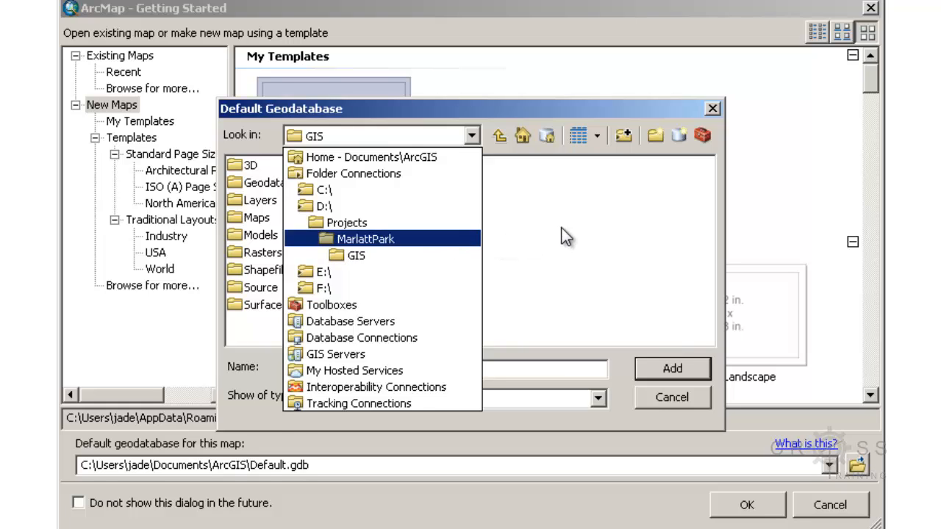
{"action": "left_click", "coordinate": [410, 257]}
{"action": "left_click", "coordinate": [282, 184]}
{"action": "double_click", "coordinate": [284, 184]}
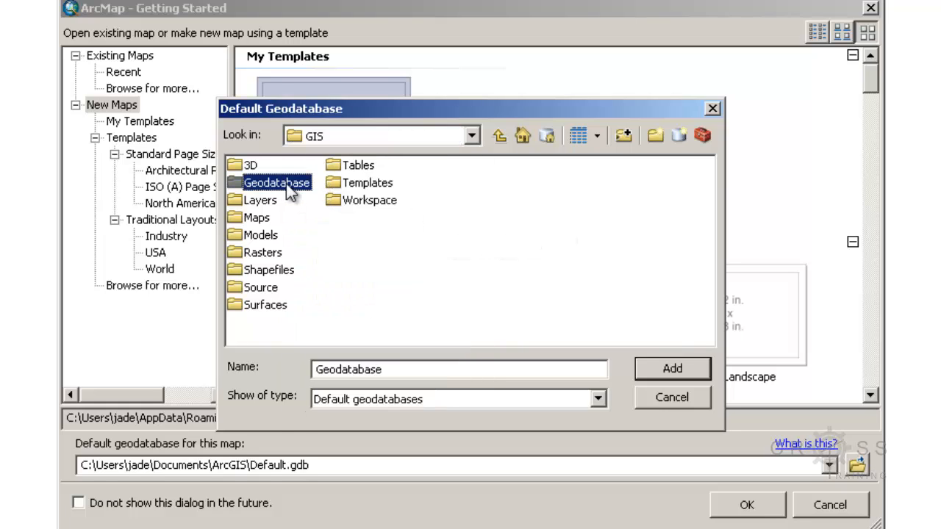
{"action": "left_click", "coordinate": [287, 167]}
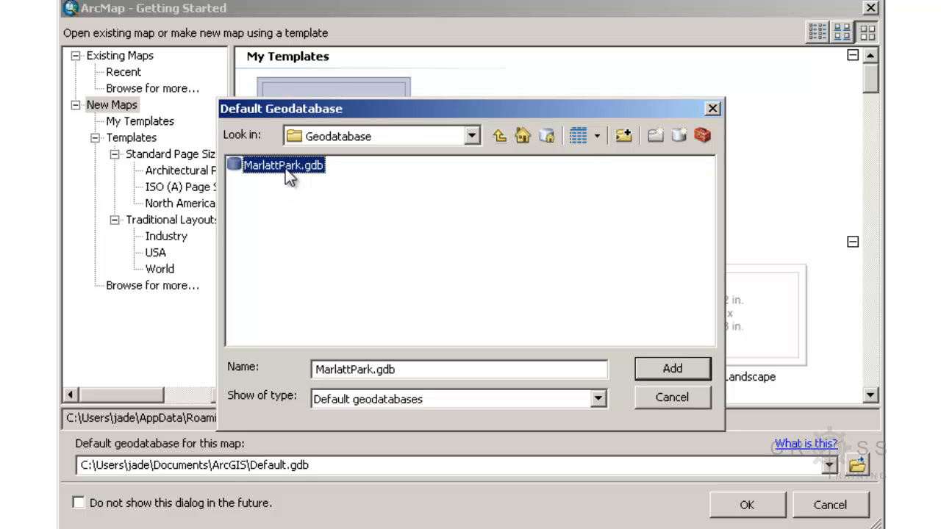
{"action": "left_click", "coordinate": [654, 368]}
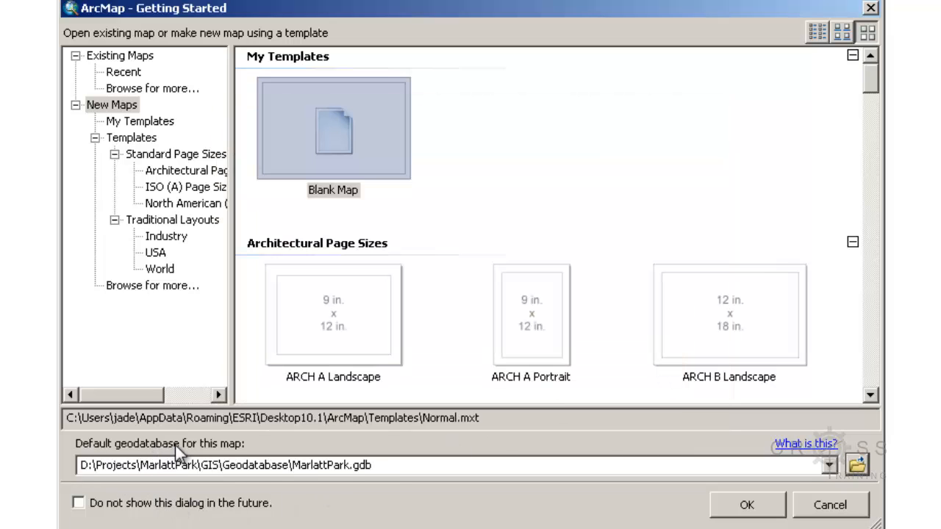
{"action": "left_click", "coordinate": [728, 507]}
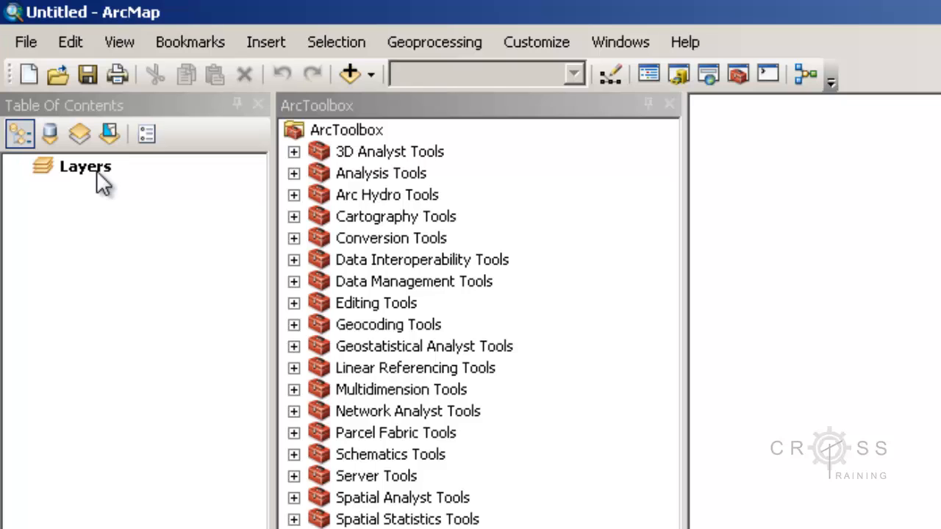
Open the Layers data frame's coordinate system properties and expand the State Plane group under Projected Coordinate Systems.
{"action": "left_click", "coordinate": [97, 173]}
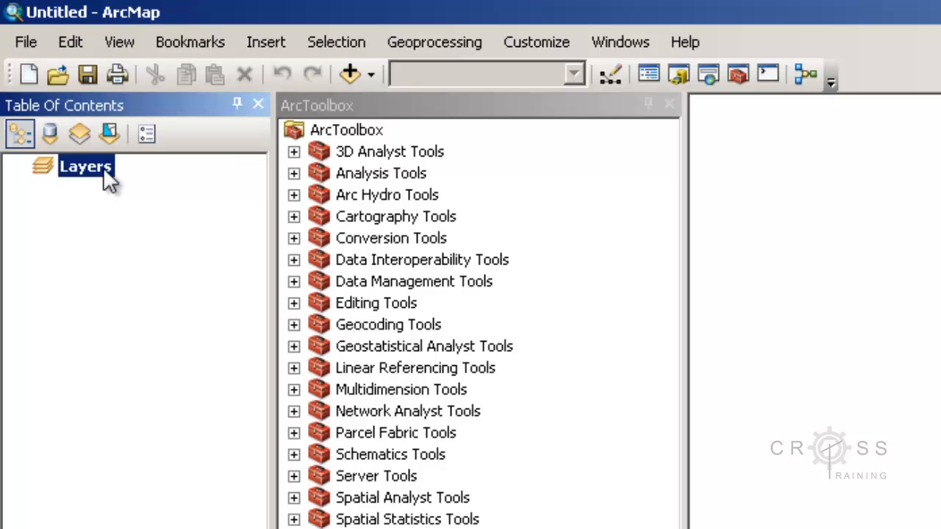
{"action": "right_click", "coordinate": [104, 174]}
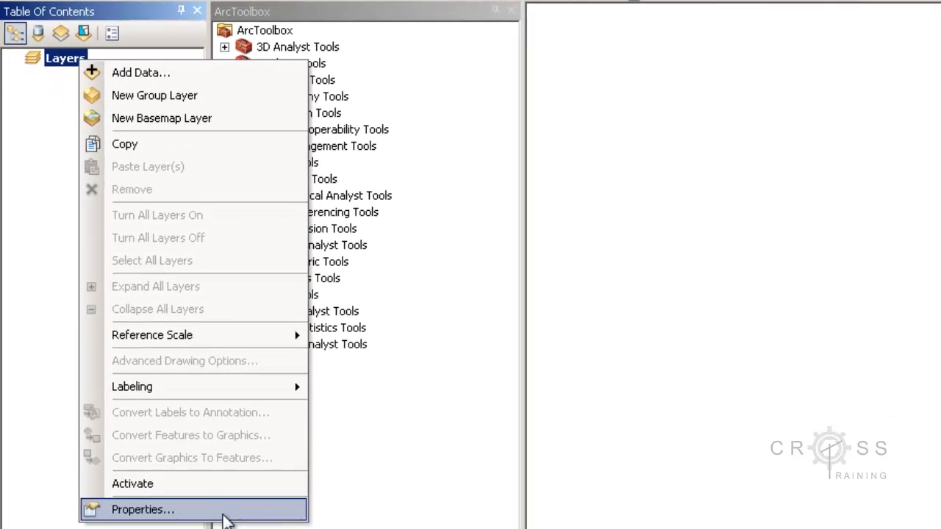
{"action": "left_click", "coordinate": [223, 511]}
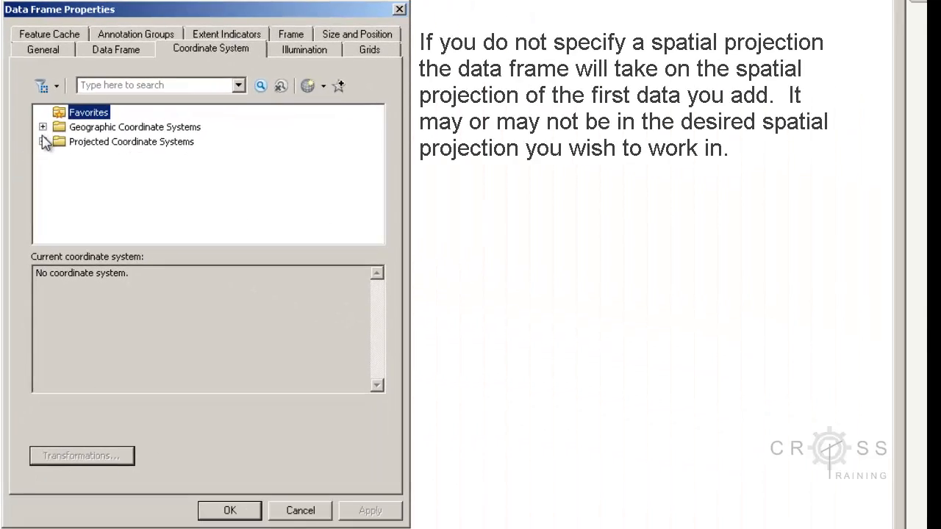
{"action": "left_click", "coordinate": [43, 142]}
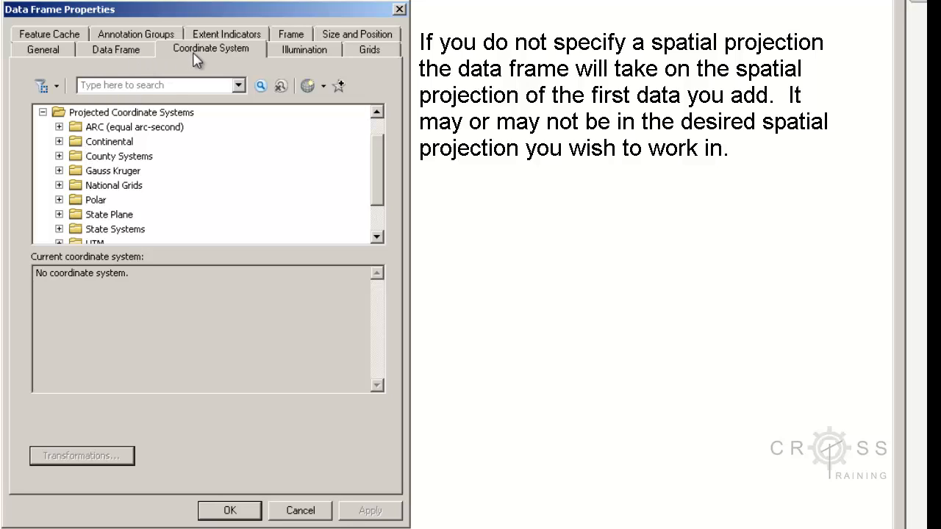
{"action": "left_click", "coordinate": [90, 119]}
{"action": "scroll", "coordinate": [93, 141], "scroll_direction": "up", "scroll_amount": 1}
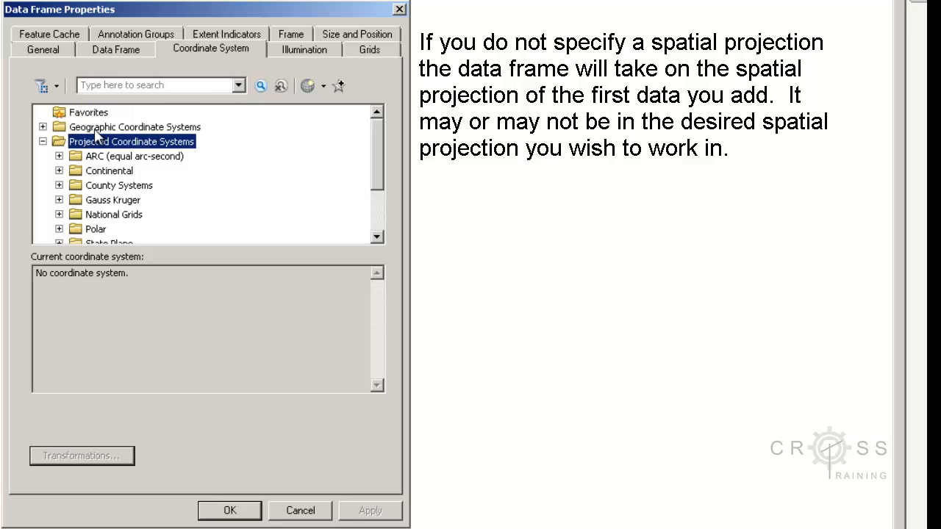
{"action": "left_click", "coordinate": [94, 128]}
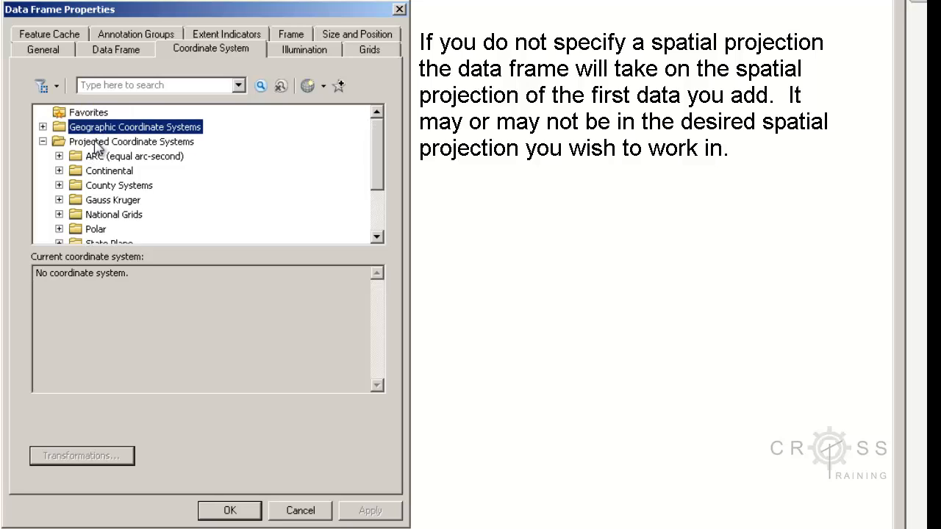
{"action": "left_click", "coordinate": [95, 145]}
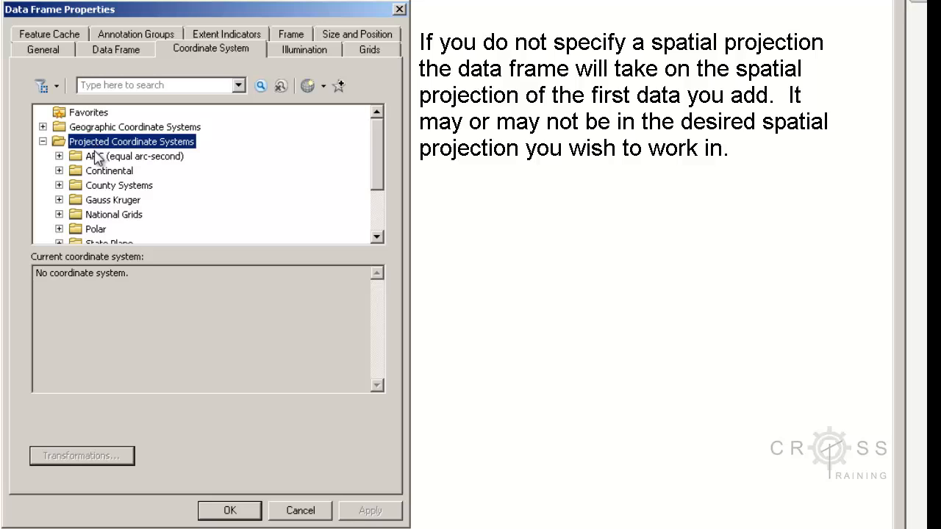
{"action": "scroll", "coordinate": [96, 157], "scroll_direction": "down", "scroll_amount": 1}
{"action": "left_click", "coordinate": [59, 199]}
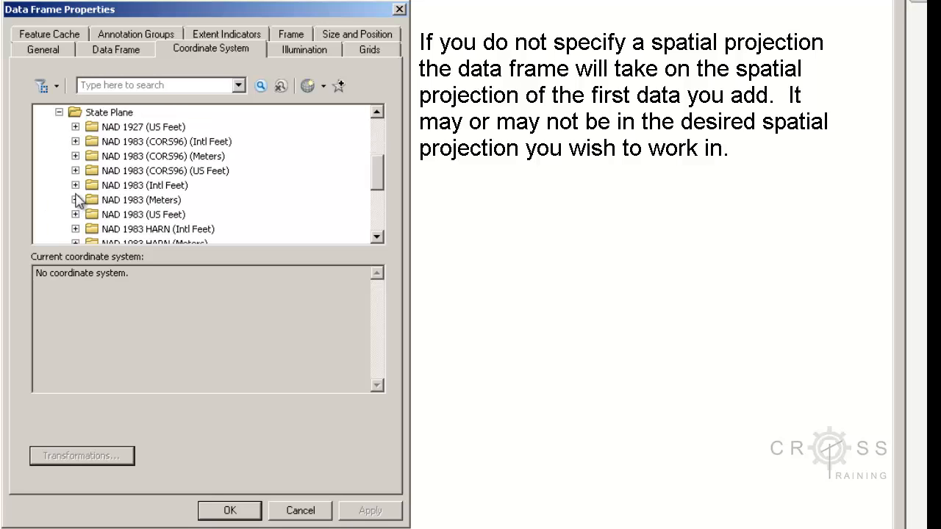
Set the data frame's coordinate system to NAD 1983 StatePlane Kansas North FIPS 1501 (US Feet).
{"action": "left_click", "coordinate": [95, 214]}
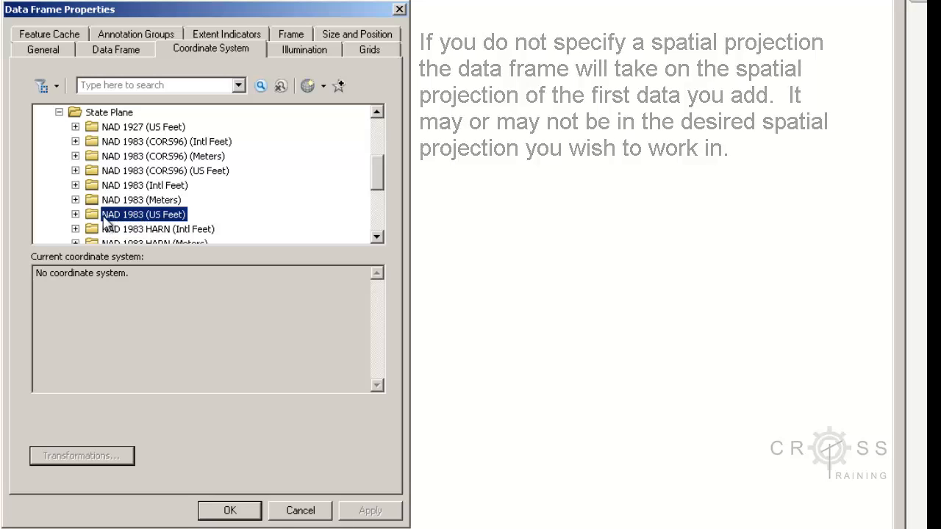
{"action": "double_click", "coordinate": [106, 216]}
{"action": "scroll", "coordinate": [132, 203], "scroll_direction": "down", "scroll_amount": 2}
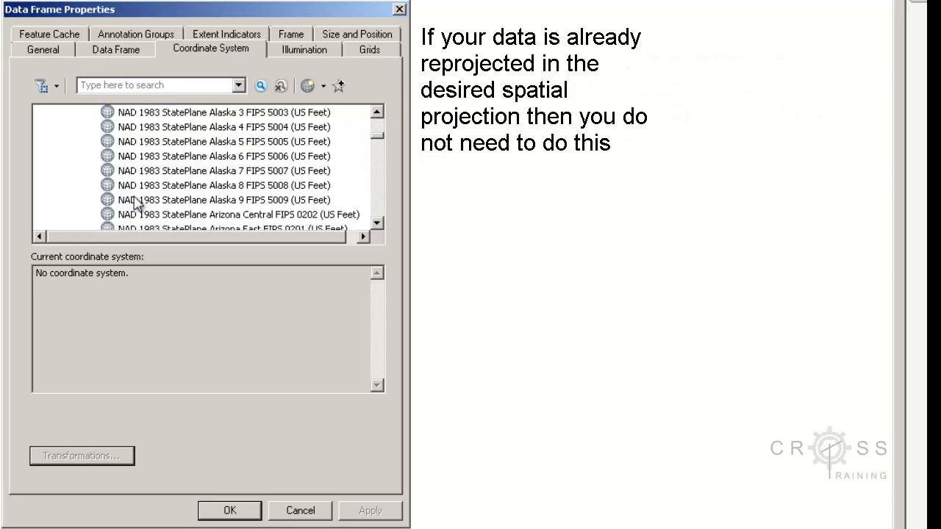
{"action": "scroll", "coordinate": [136, 205], "scroll_direction": "down", "scroll_amount": 3}
{"action": "scroll", "coordinate": [136, 205], "scroll_direction": "down", "scroll_amount": 7}
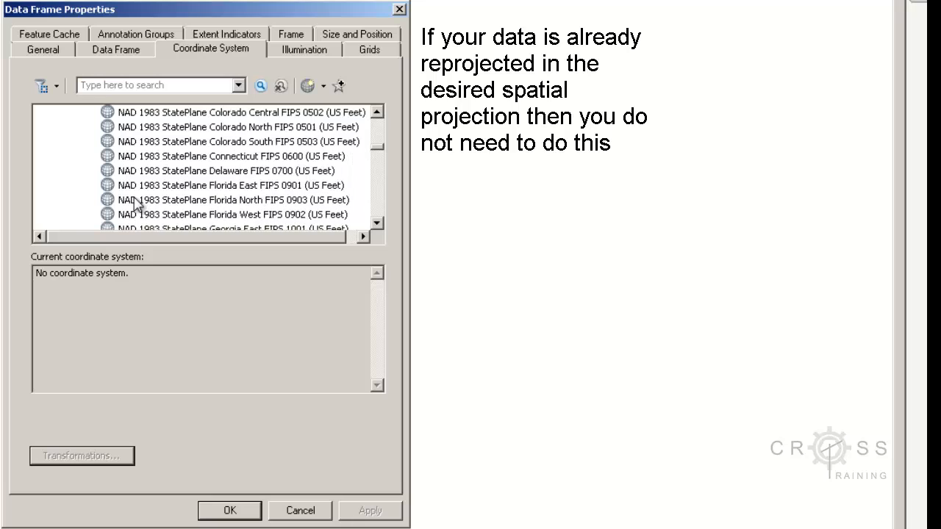
{"action": "scroll", "coordinate": [136, 205], "scroll_direction": "down", "scroll_amount": 4}
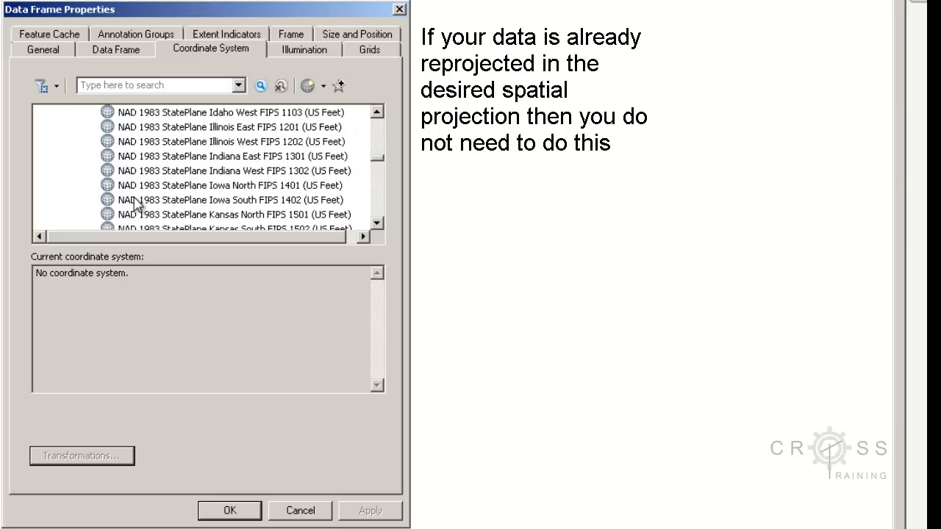
{"action": "left_click", "coordinate": [208, 174]}
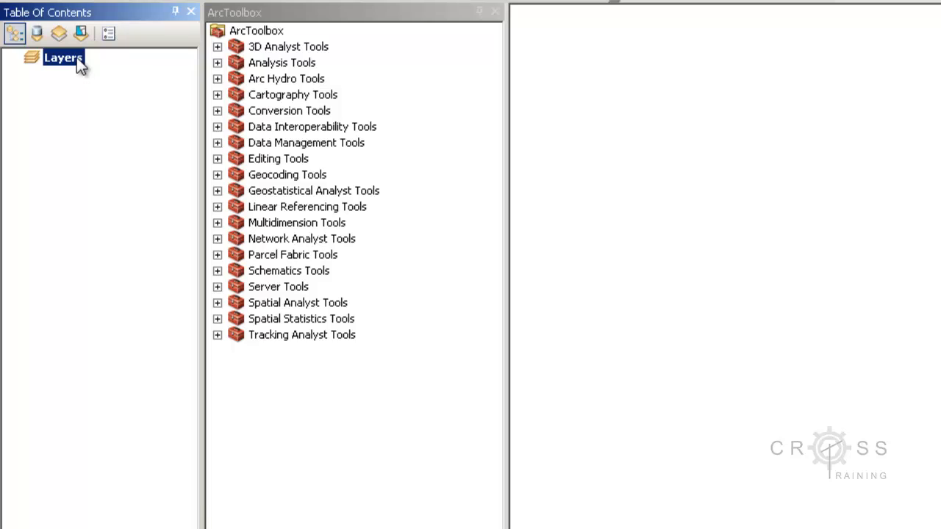
Rename the Layers data frame as "NAD 1983 SPKN 1501 FIPS US Ft" in its general properties.
{"action": "right_click", "coordinate": [78, 60]}
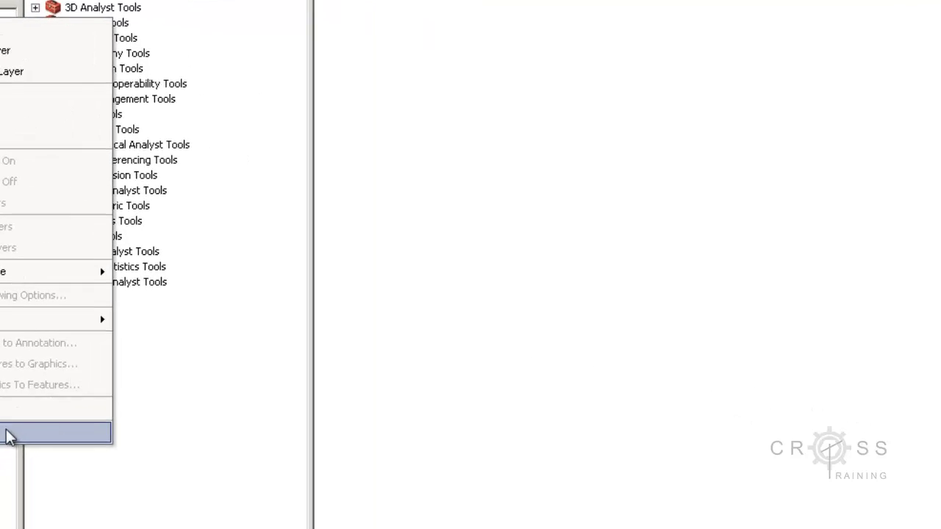
{"action": "left_click", "coordinate": [9, 437]}
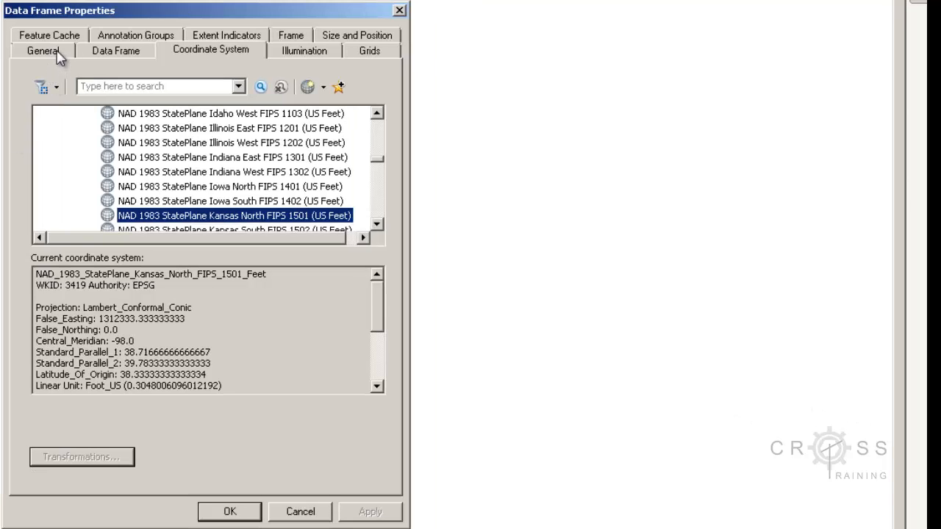
{"action": "left_click", "coordinate": [59, 55]}
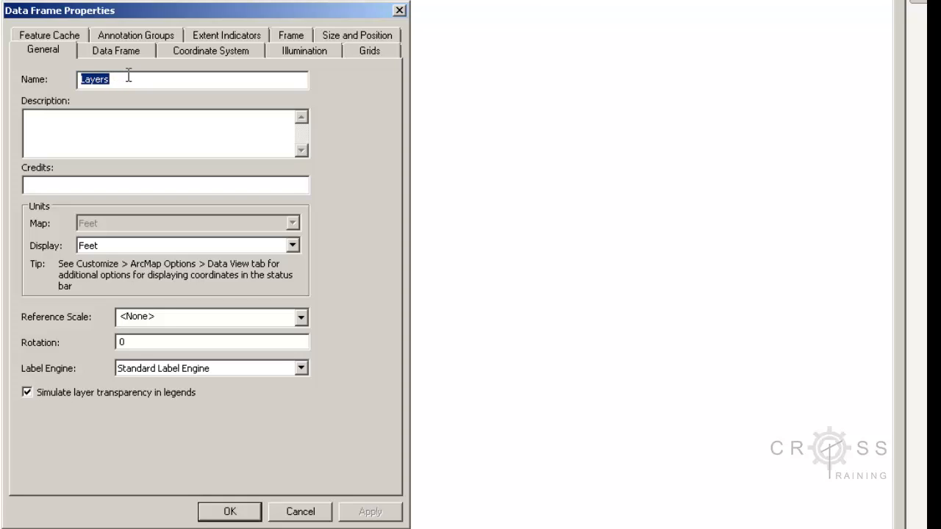
{"action": "type", "text": "NA"}
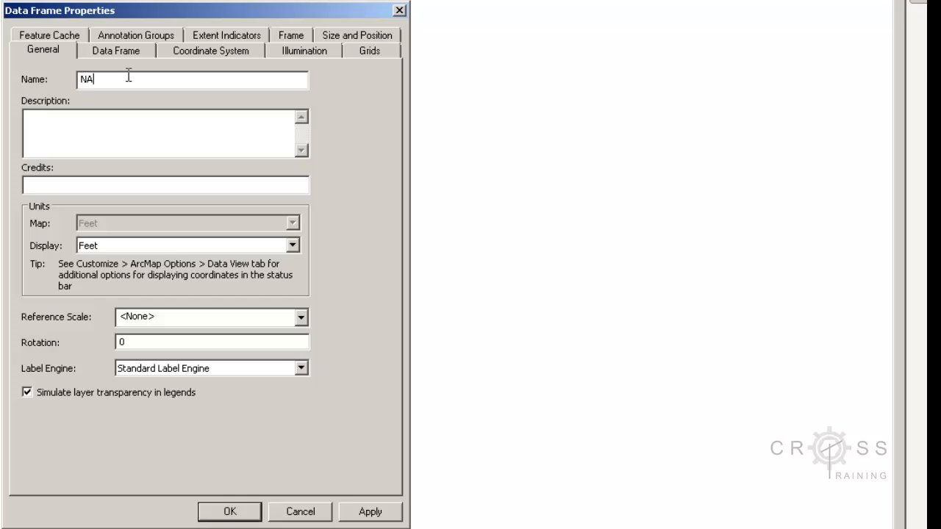
{"action": "type", "text": "D 198"}
{"action": "type", "text": "3 SPKN 1501 FIPS U"}
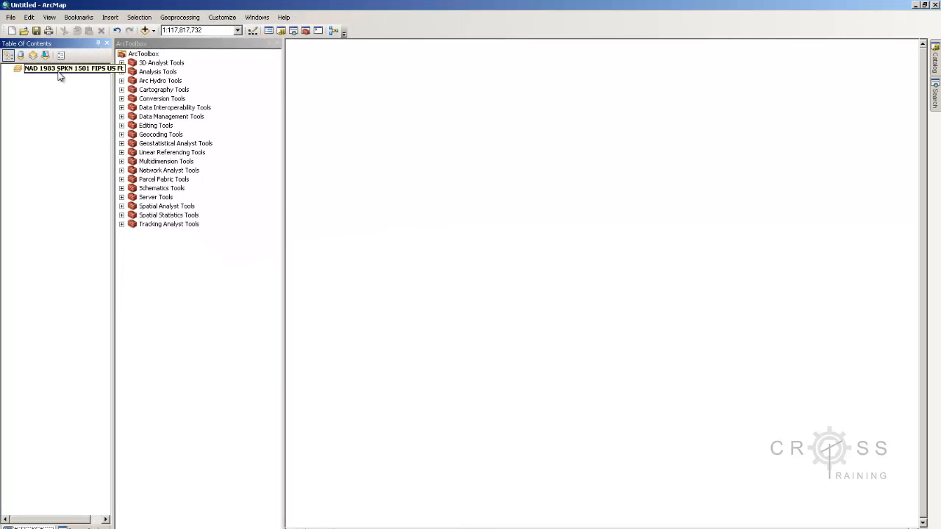
Add all the datasets in MarlattPark.gdb to the renamed data frame.
{"action": "left_click", "coordinate": [58, 69]}
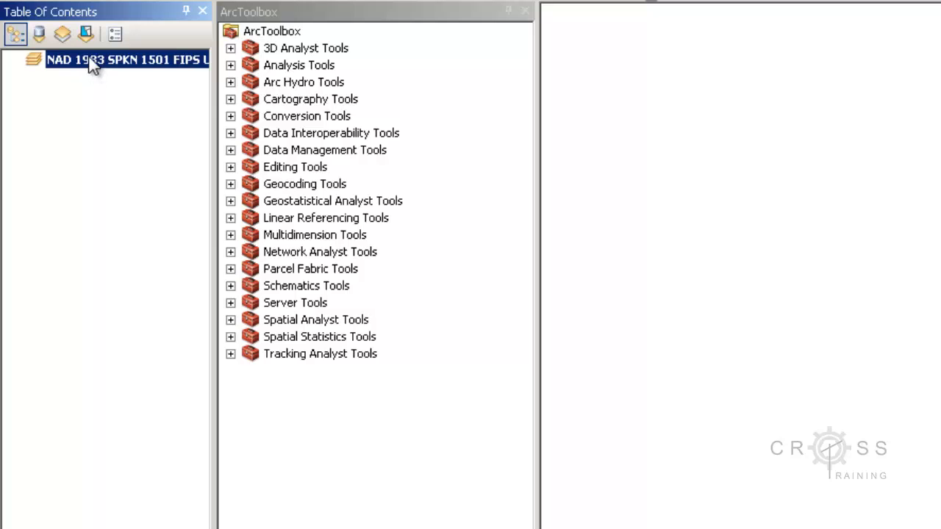
{"action": "right_click", "coordinate": [90, 60]}
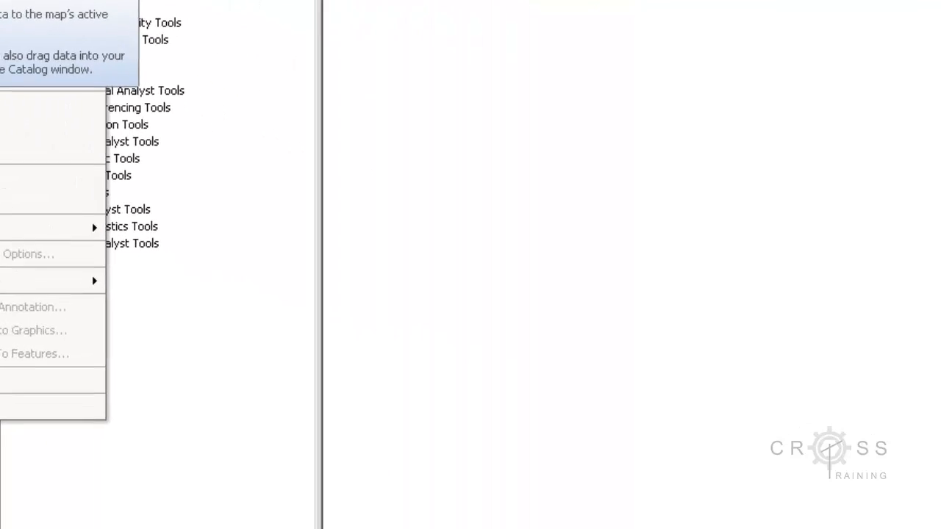
{"action": "left_click", "coordinate": [1, 2]}
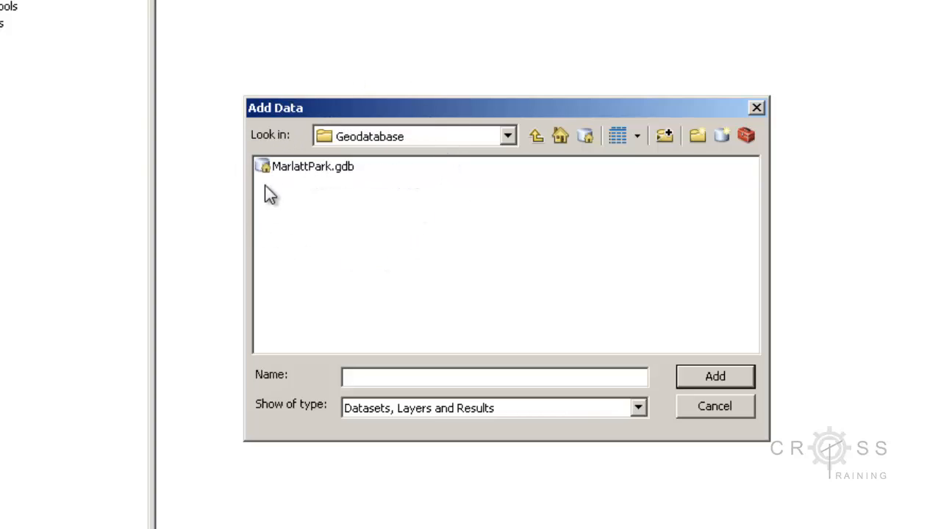
{"action": "double_click", "coordinate": [308, 169]}
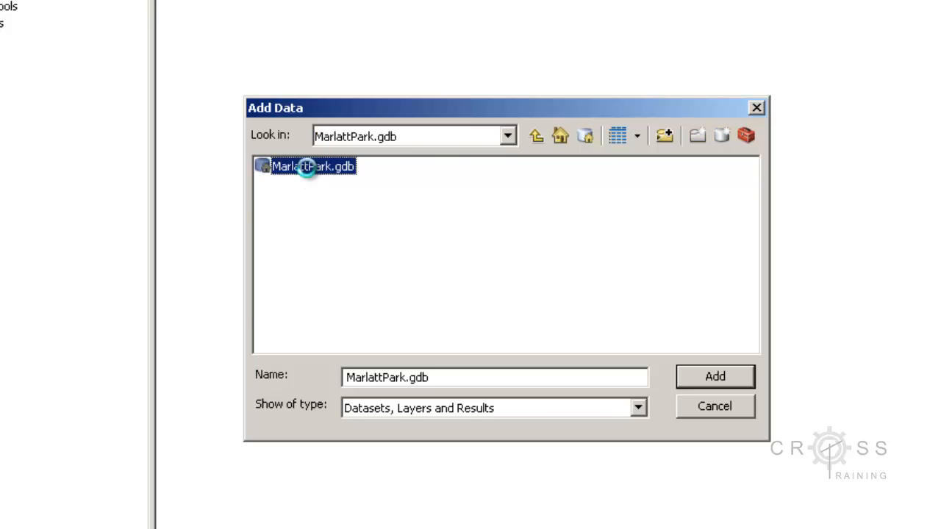
{"action": "left_click_drag", "start_coordinate": [584, 341], "coordinate": [267, 163]}
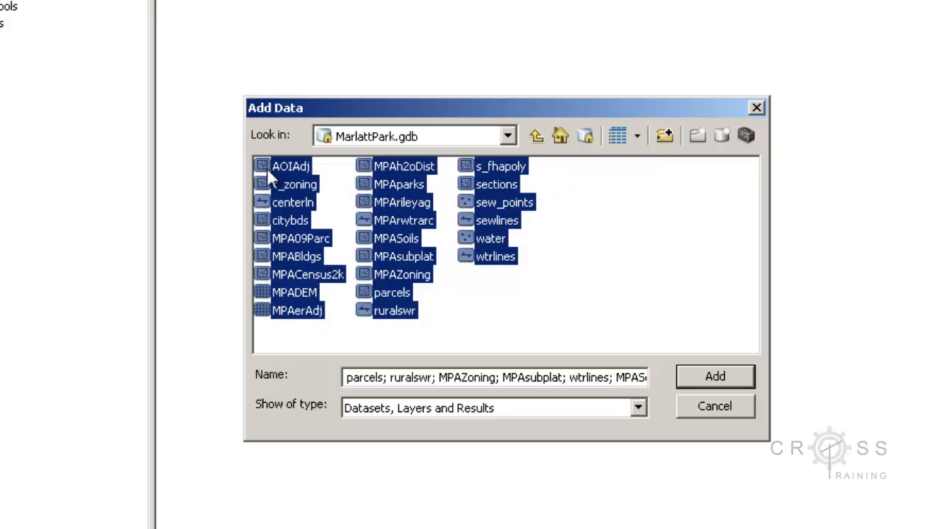
{"action": "left_click", "coordinate": [686, 378]}
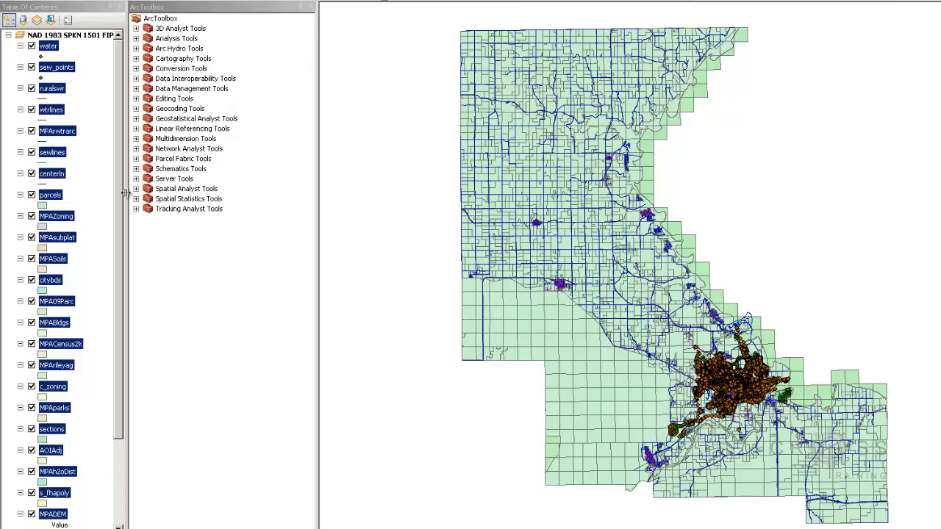
{"action": "left_click_drag", "start_coordinate": [120, 194], "coordinate": [121, 161]}
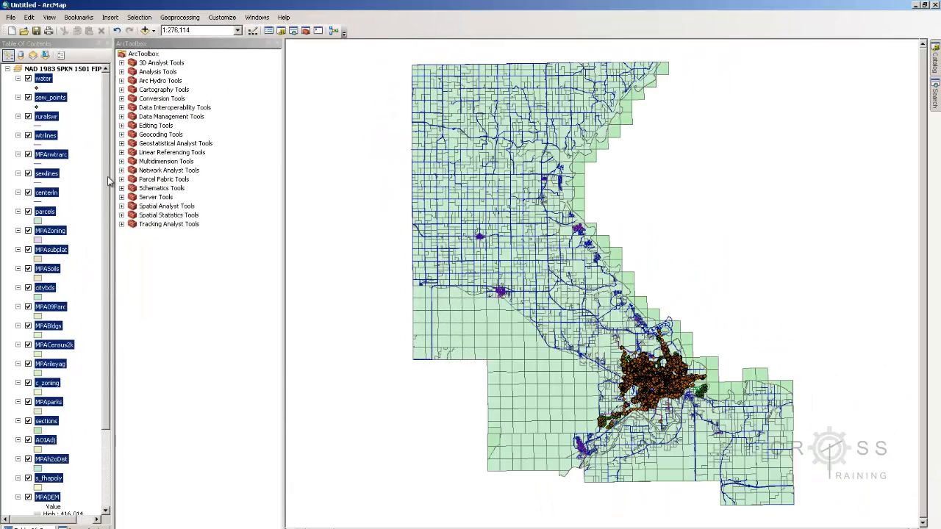
Add a new group layer to the NAD 1983 SPKN 1501 FIPS US Ft data frame.
{"action": "left_click", "coordinate": [74, 72]}
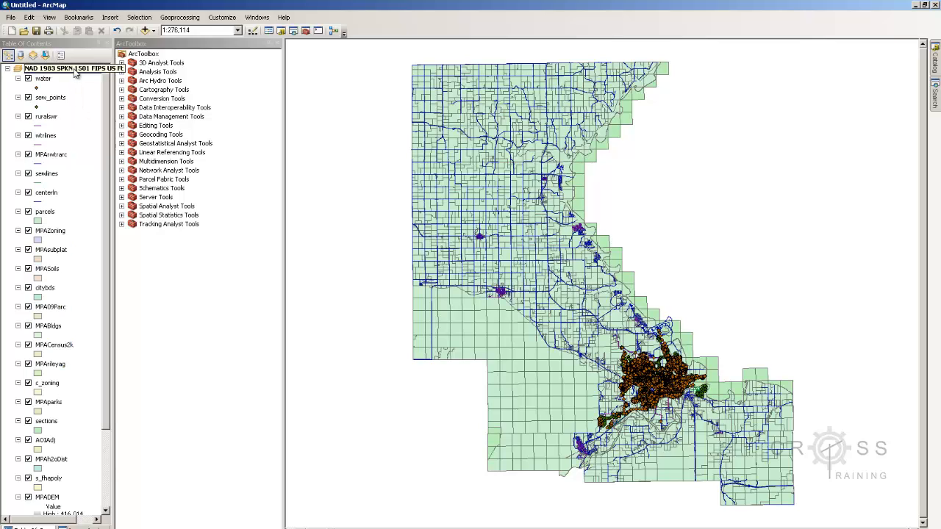
{"action": "left_click", "coordinate": [75, 71]}
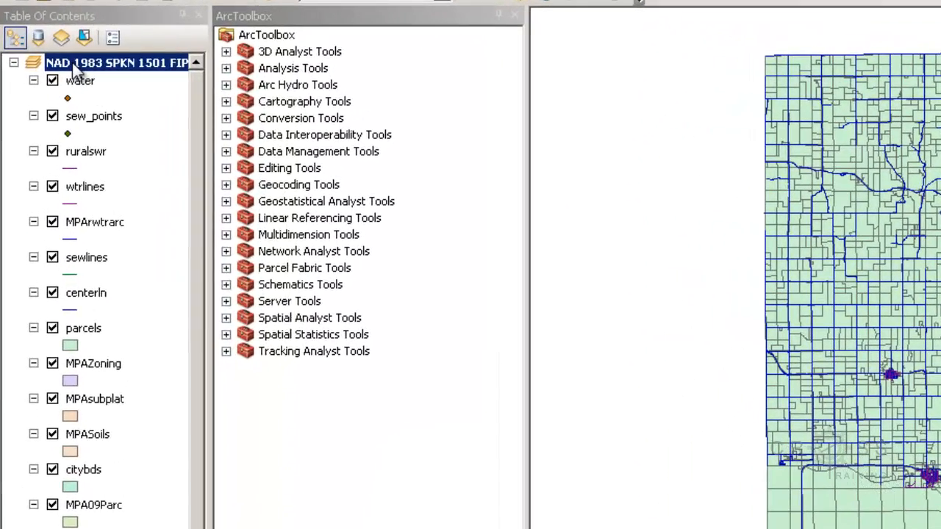
{"action": "right_click", "coordinate": [76, 70]}
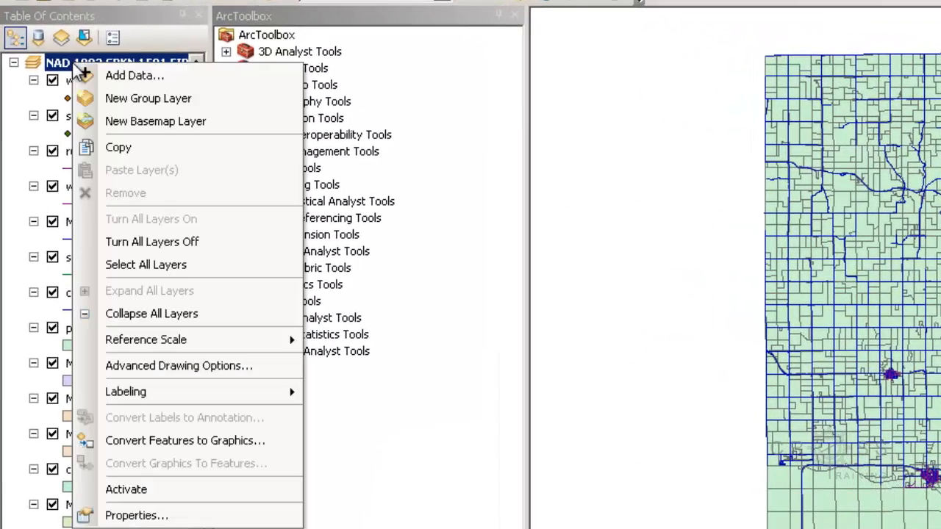
{"action": "left_click", "coordinate": [116, 97]}
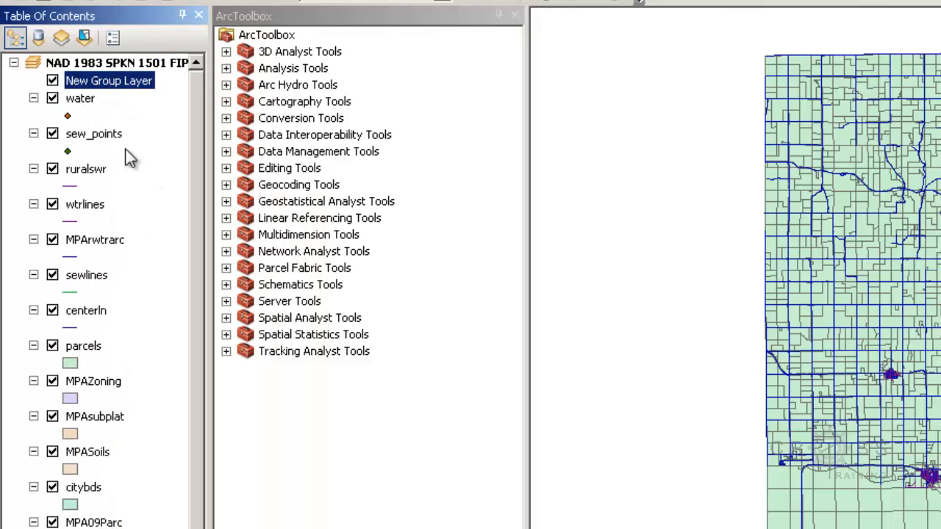
Rename the new group layer as SOURCE in its general properties.
{"action": "right_click", "coordinate": [132, 87]}
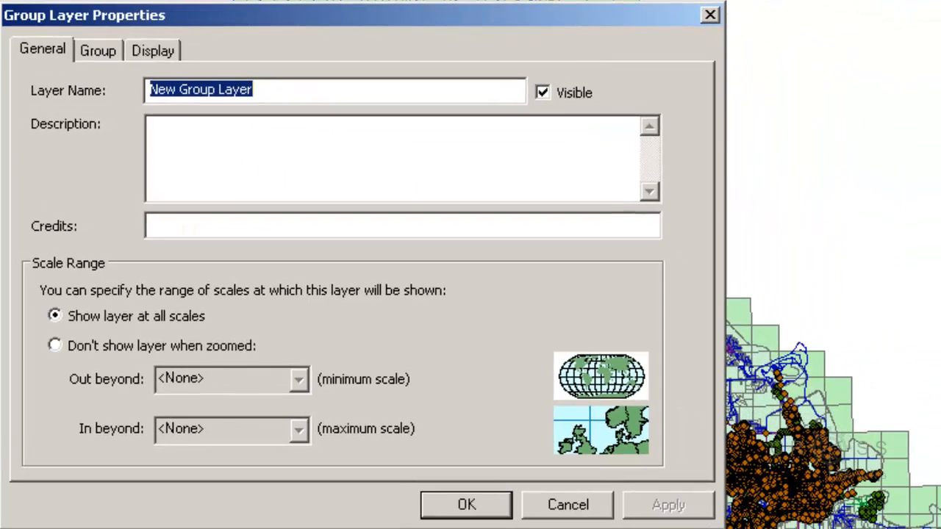
{"action": "type", "text": "Sou"}
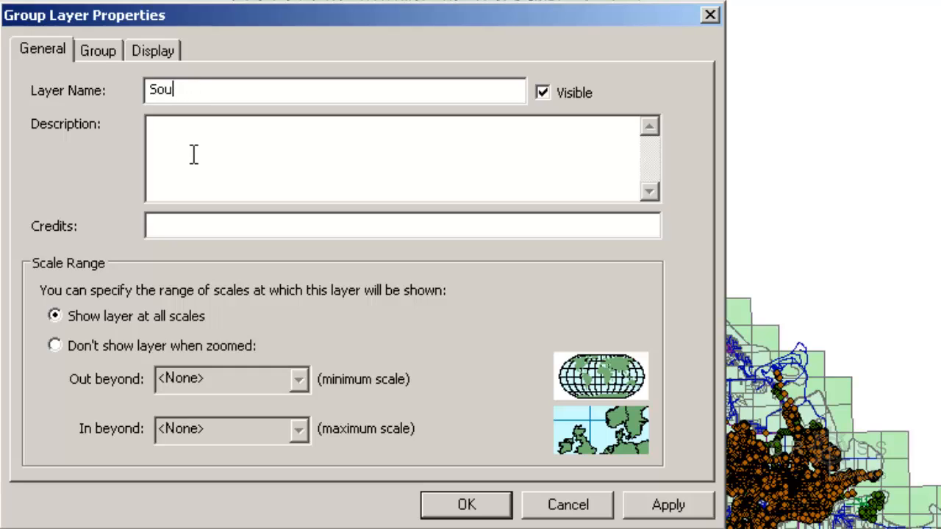
{"action": "key", "text": "BackSpace"}
{"action": "key", "text": "BackSpace"}
{"action": "type", "text": "OURCE"}
{"action": "left_click", "coordinate": [452, 507]}
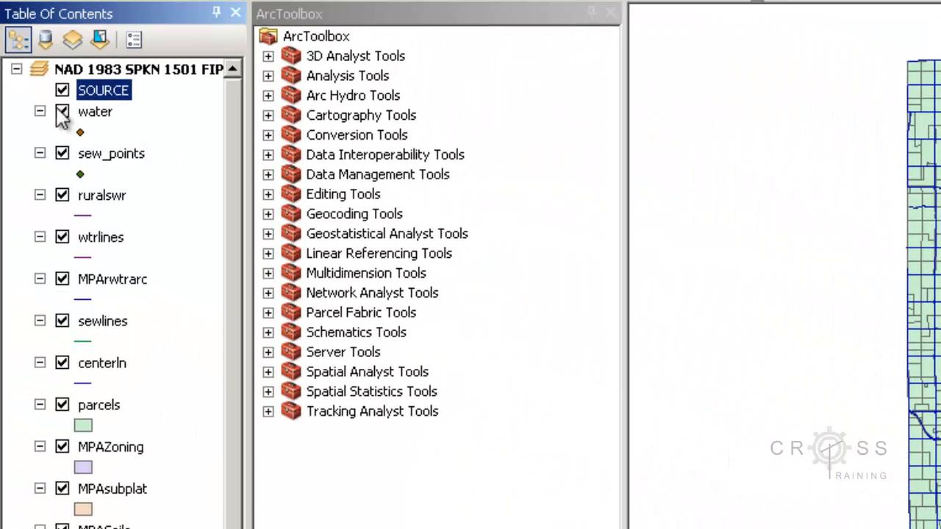
Move all dataset layers, from water through MPAerAdj, into the SOURCE group layer.
{"action": "left_click", "coordinate": [40, 111]}
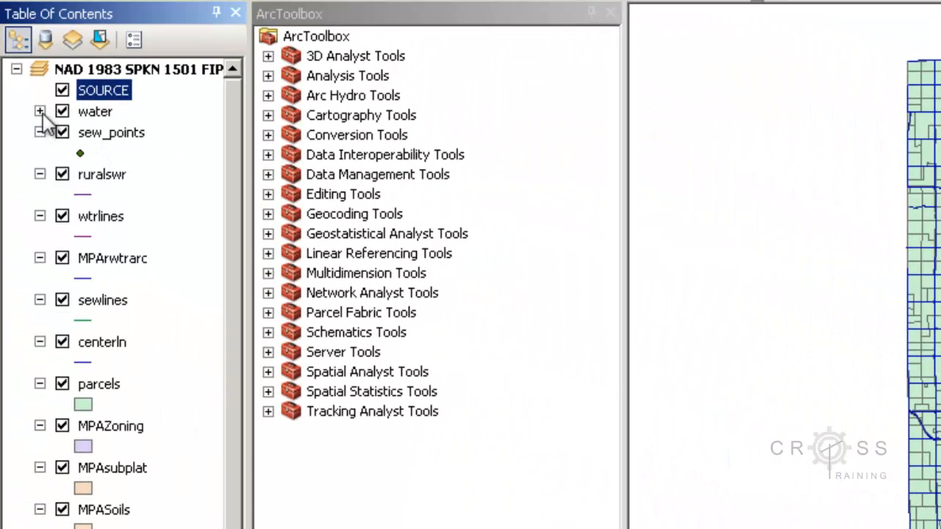
{"action": "left_click", "coordinate": [39, 111]}
{"action": "left_click", "coordinate": [95, 111]}
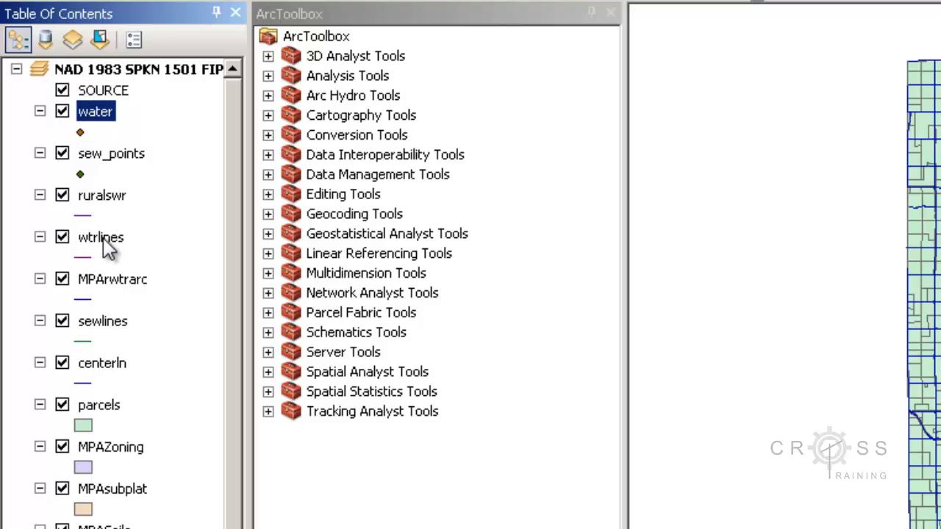
{"action": "scroll", "coordinate": [99, 164], "scroll_direction": "down", "scroll_amount": 5}
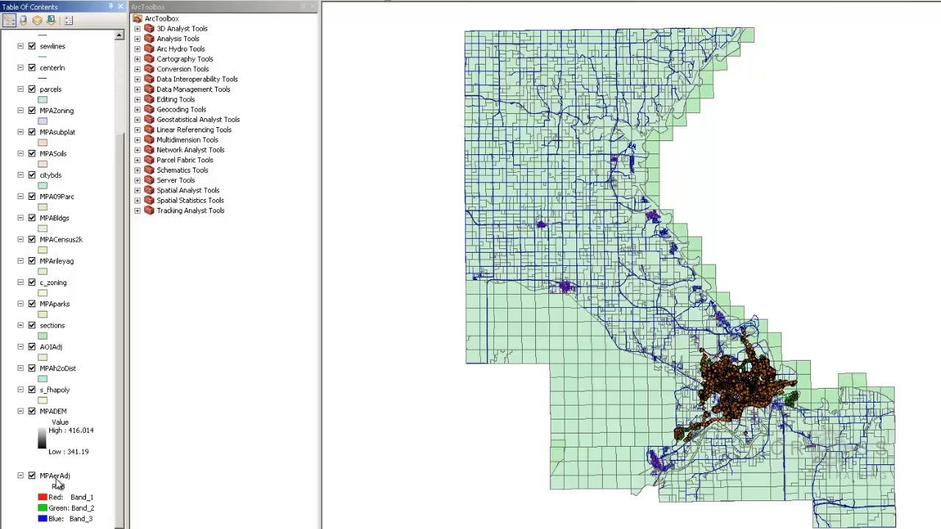
{"action": "left_click", "coordinate": [55, 476]}
{"action": "left_click", "coordinate": [56, 479], "text": "shift"}
{"action": "scroll", "coordinate": [60, 478], "scroll_direction": "up", "scroll_amount": 3}
{"action": "left_click_drag", "start_coordinate": [61, 478], "coordinate": [57, 52]}
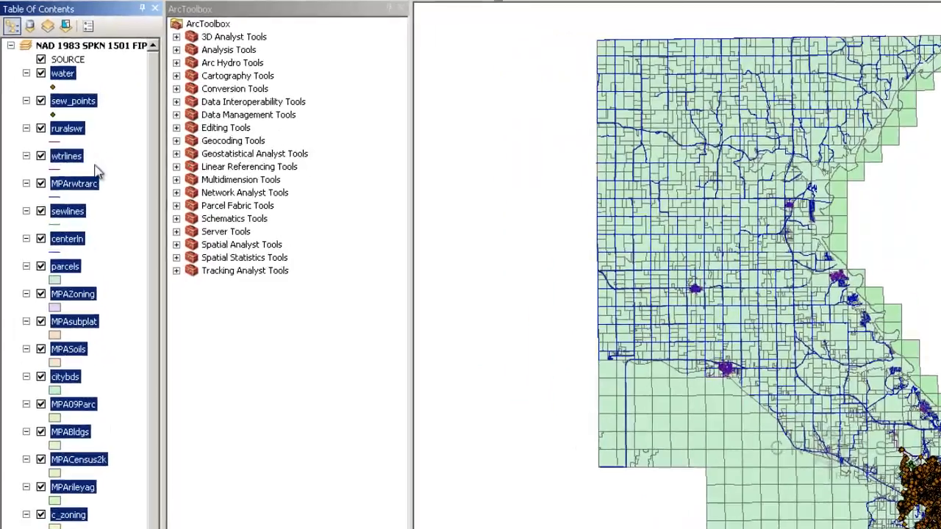
{"action": "left_click_drag", "start_coordinate": [138, 125], "coordinate": [139, 127]}
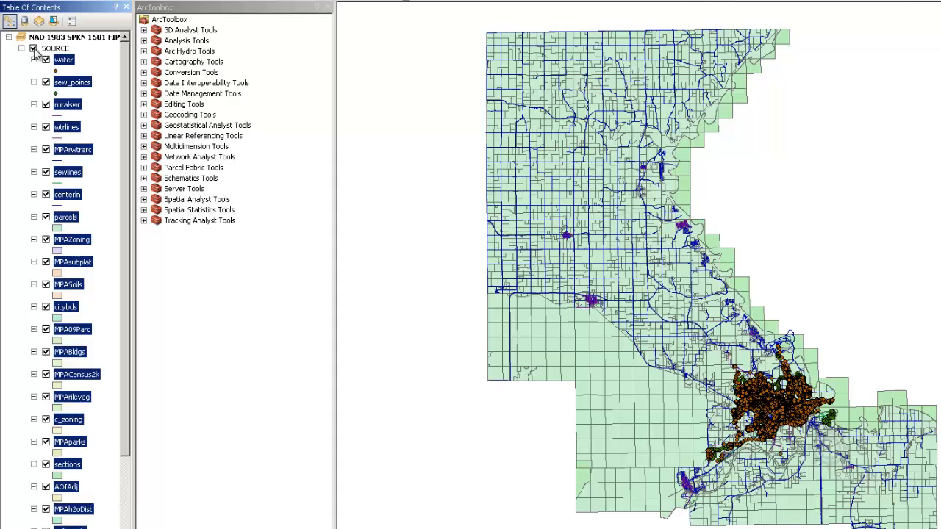
Collapse the SOURCE group, switch its visibility off and back on, and expand it again.
{"action": "left_click", "coordinate": [22, 49]}
{"action": "left_click", "coordinate": [23, 49]}
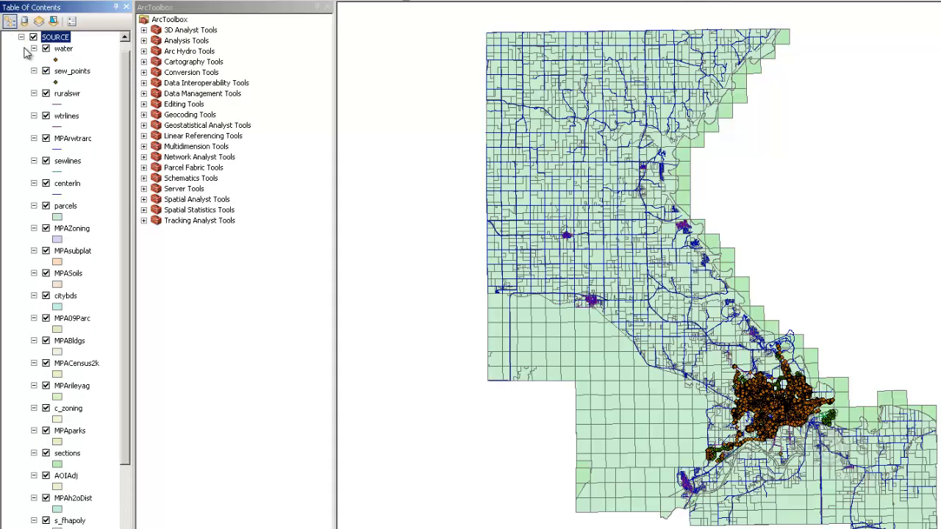
{"action": "left_click", "coordinate": [21, 37]}
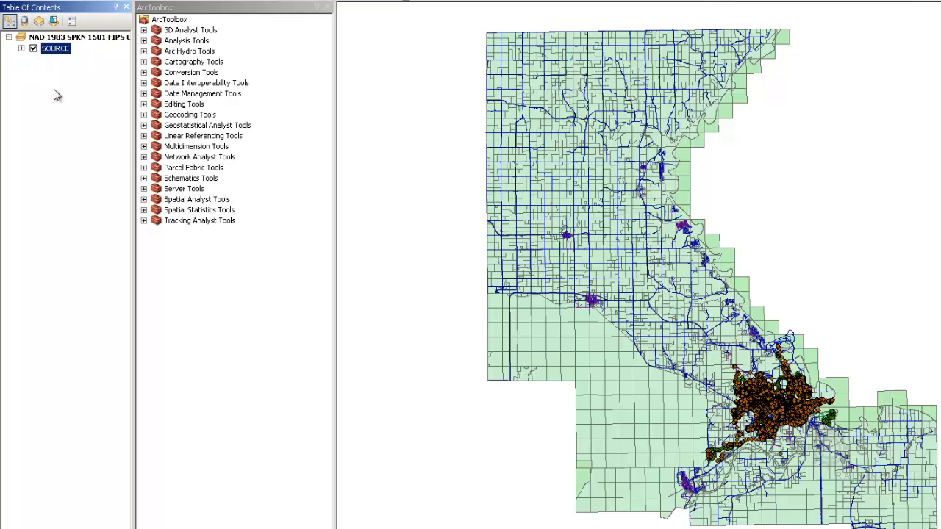
{"action": "left_click", "coordinate": [33, 48]}
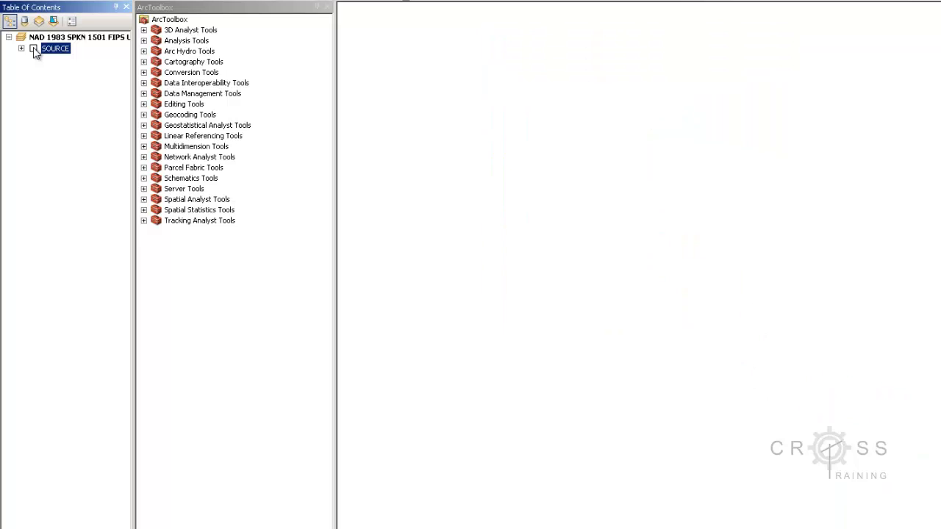
{"action": "left_click", "coordinate": [33, 49]}
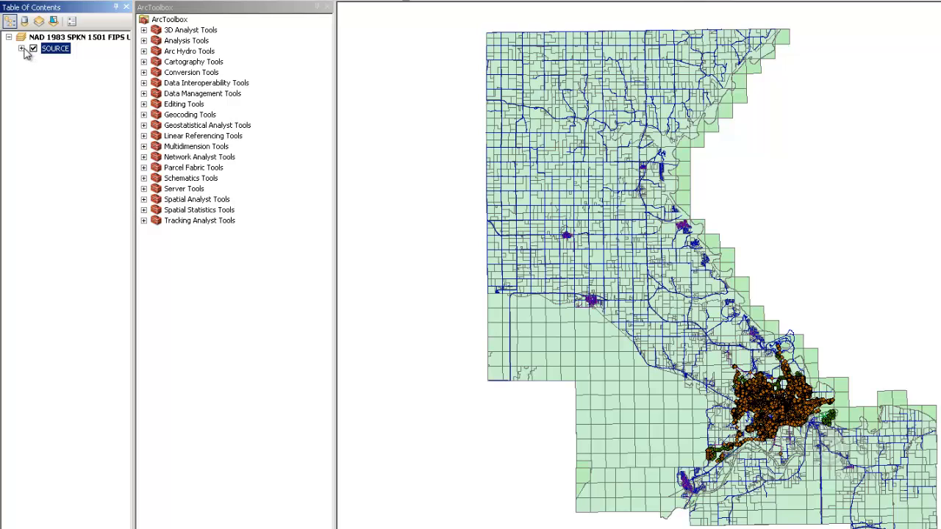
{"action": "left_click", "coordinate": [22, 49]}
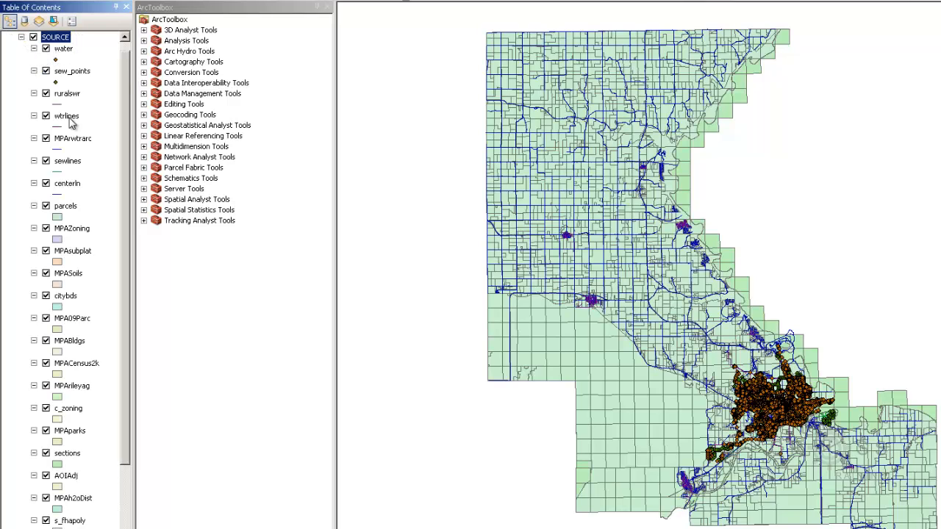
Add a new group layer nested inside the SOURCE group.
{"action": "right_click", "coordinate": [64, 43]}
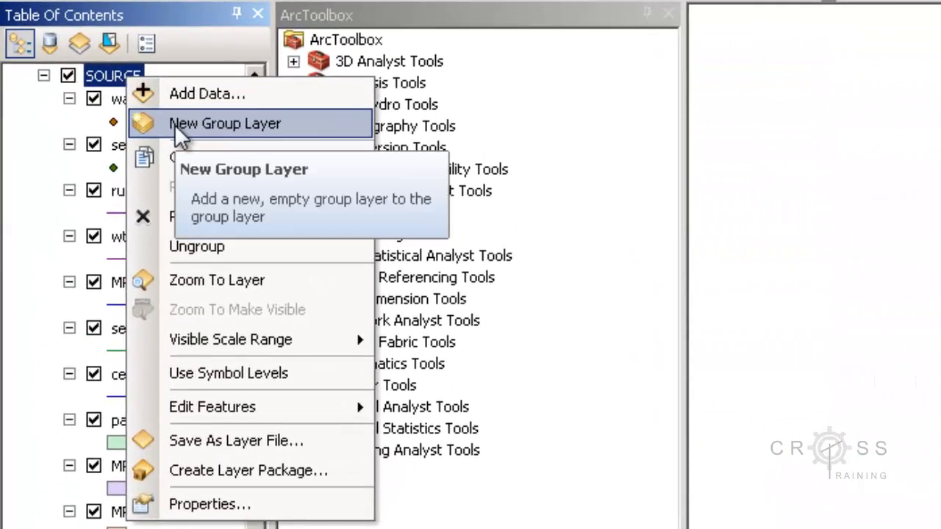
{"action": "left_click", "coordinate": [85, 60]}
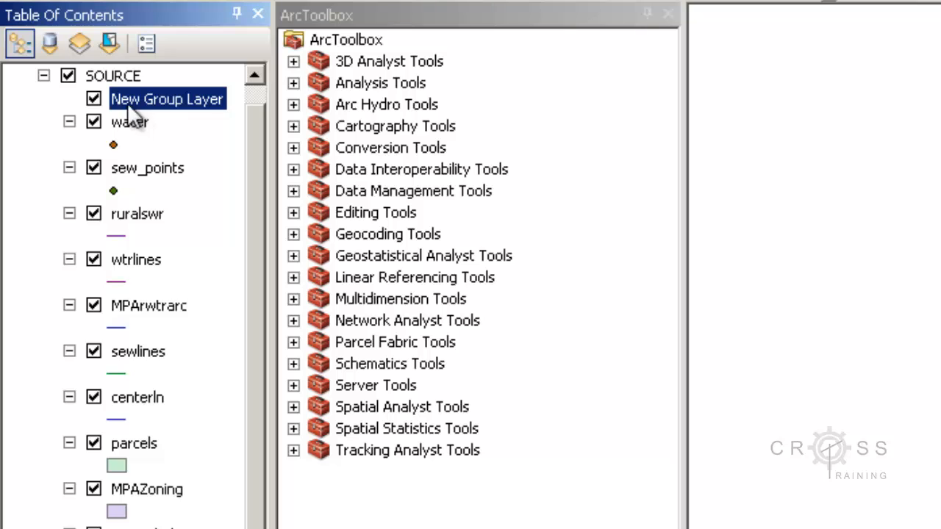
{"action": "scroll", "coordinate": [128, 105], "scroll_direction": "up", "scroll_amount": 1}
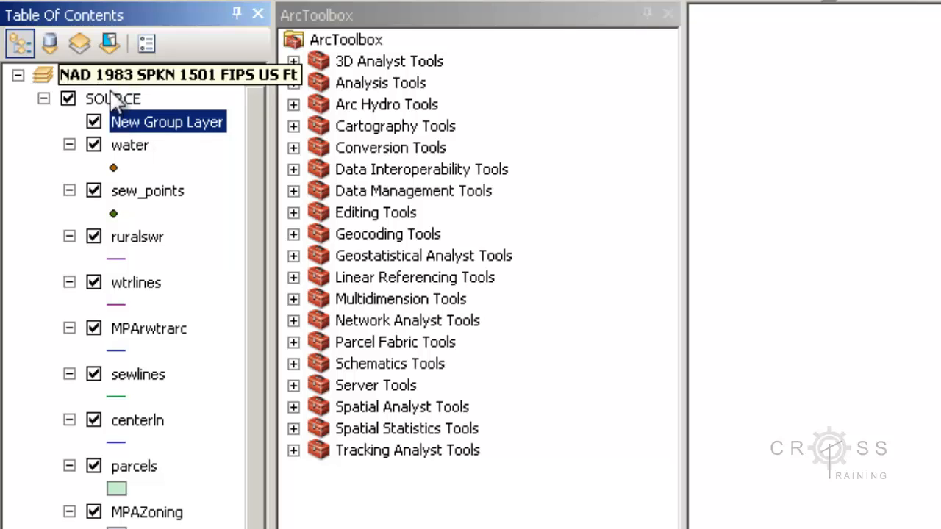
Rename the nested group layer as County Data in its general properties.
{"action": "right_click", "coordinate": [164, 120]}
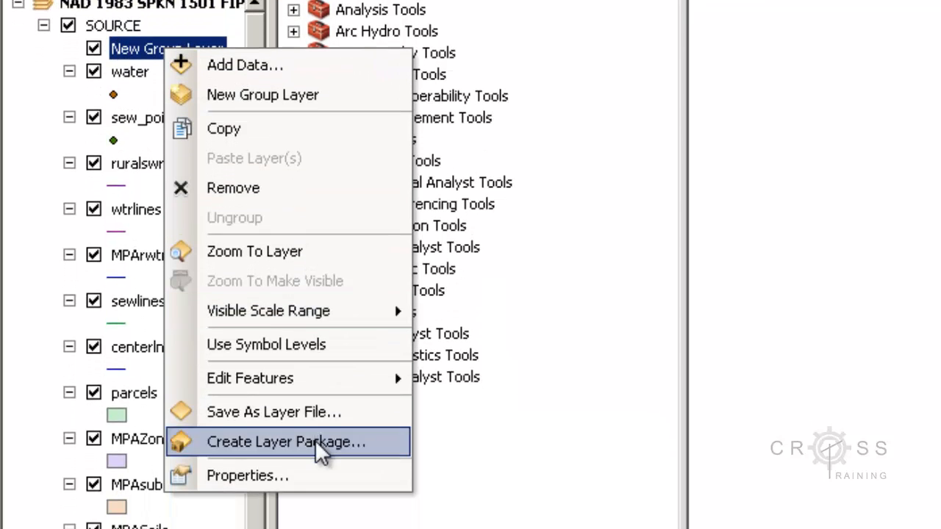
{"action": "left_click", "coordinate": [320, 476]}
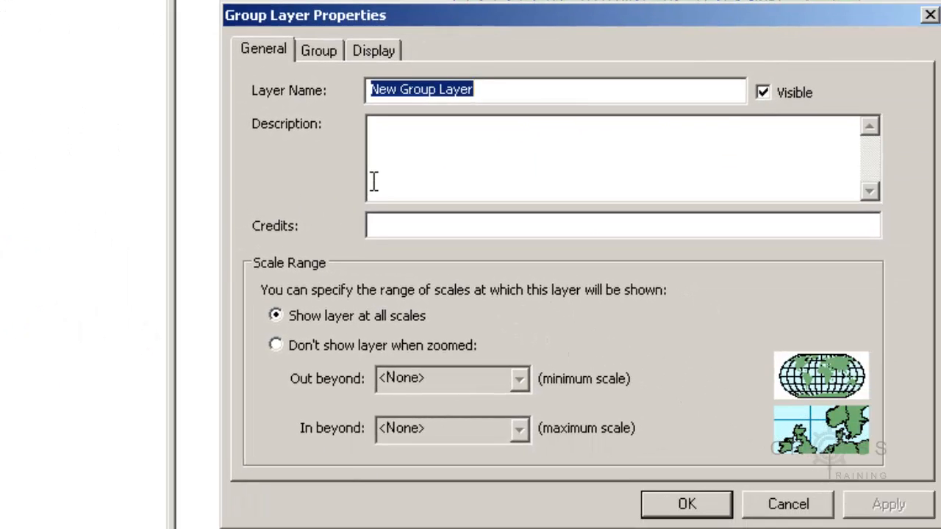
{"action": "type", "text": "Cou"}
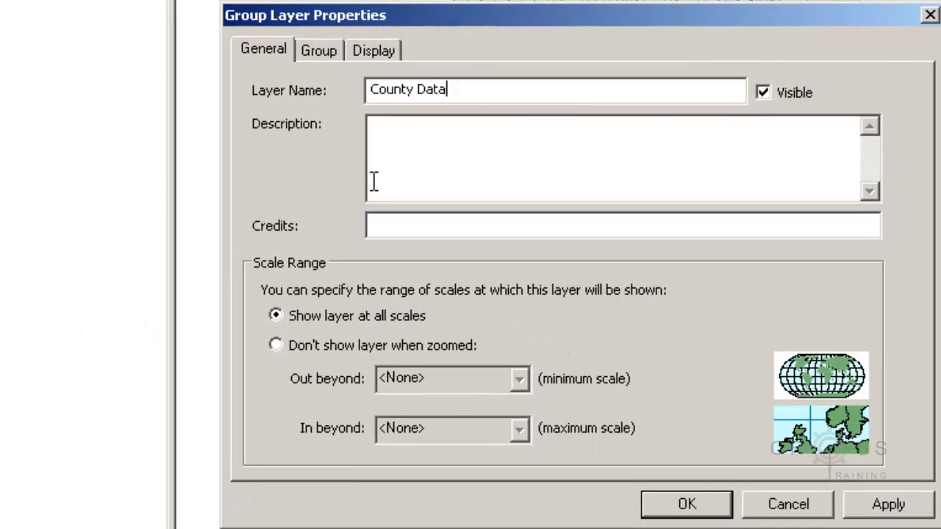
{"action": "type", "text": "nty Data"}
{"action": "left_click_drag", "start_coordinate": [478, 88], "coordinate": [359, 88]}
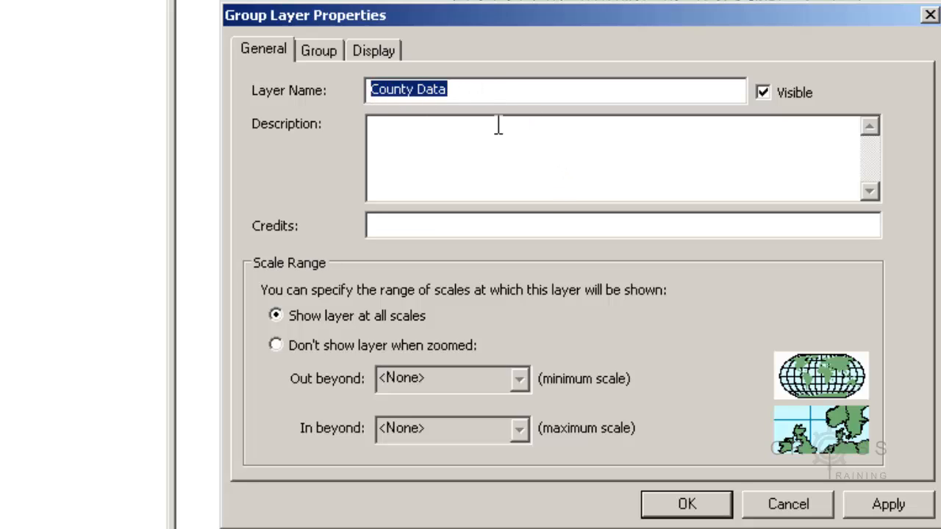
{"action": "left_click", "coordinate": [700, 515]}
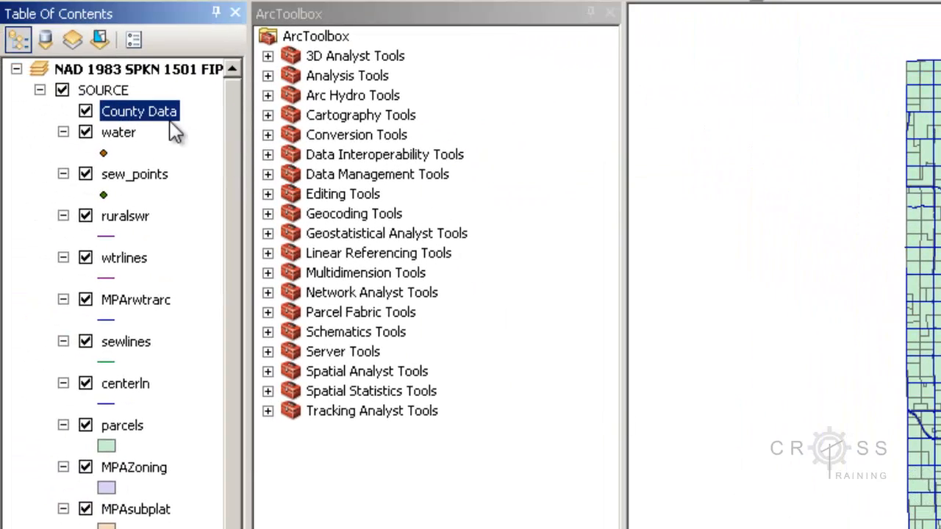
Move the water, sew_points, ruralswr and wtrlines layers into the County Data group.
{"action": "left_click", "coordinate": [111, 129], "text": "ctrl"}
{"action": "left_click", "coordinate": [127, 134]}
{"action": "left_click", "coordinate": [143, 179], "text": "ctrl"}
{"action": "left_click", "coordinate": [142, 219], "text": "ctrl"}
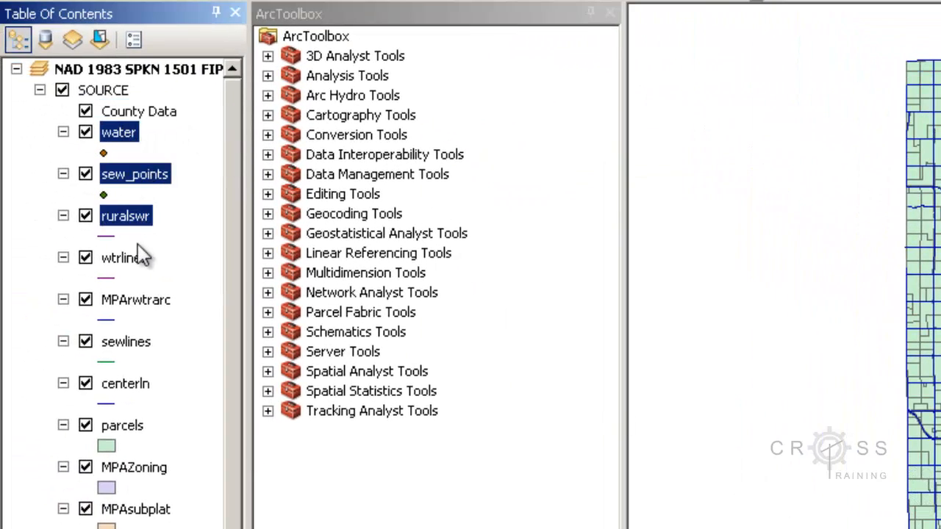
{"action": "left_click", "coordinate": [140, 259], "text": "ctrl"}
{"action": "left_click_drag", "start_coordinate": [121, 139], "coordinate": [134, 116]}
Expand the County Data group and turn off its visibility.
{"action": "left_click", "coordinate": [64, 112]}
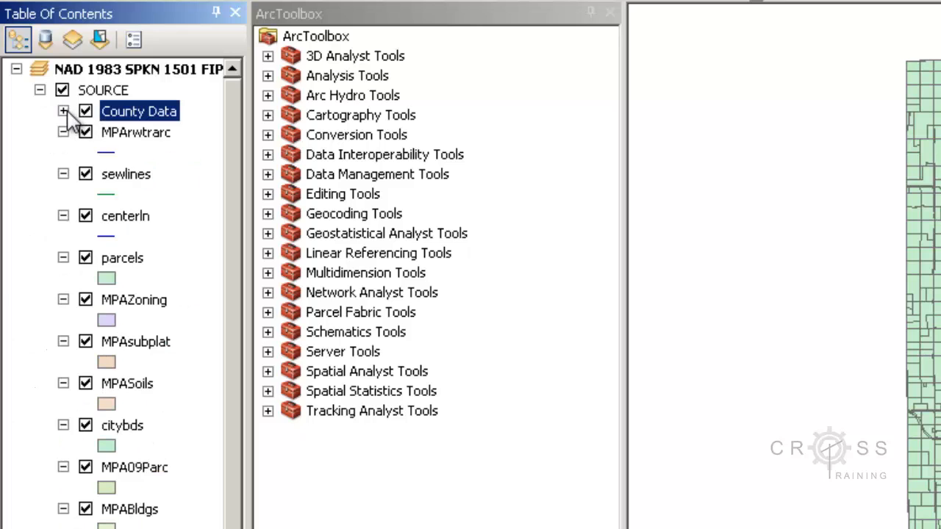
{"action": "left_click", "coordinate": [64, 112]}
{"action": "left_click", "coordinate": [85, 112]}
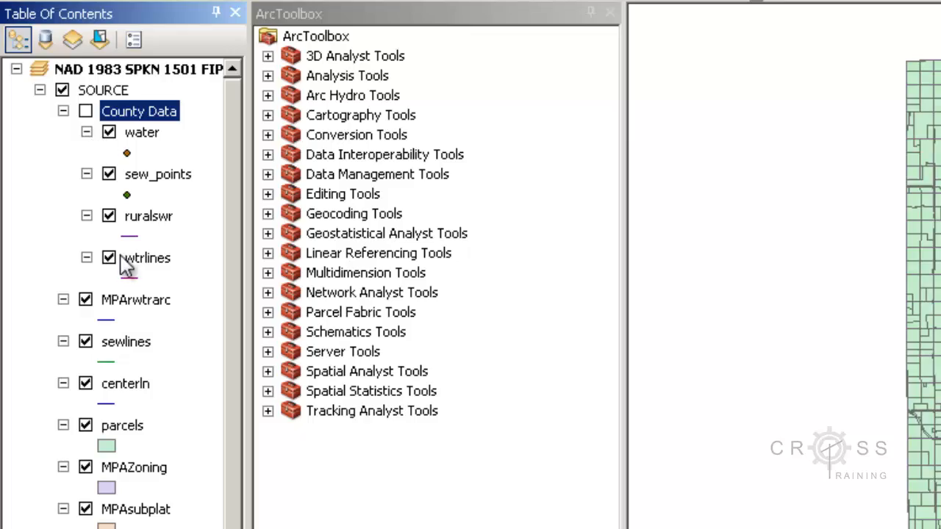
Move the layers from MPArwtrarc through s_fhapoly, except MPASoils and AOIAdj, into the County Data group.
{"action": "left_click", "coordinate": [136, 303]}
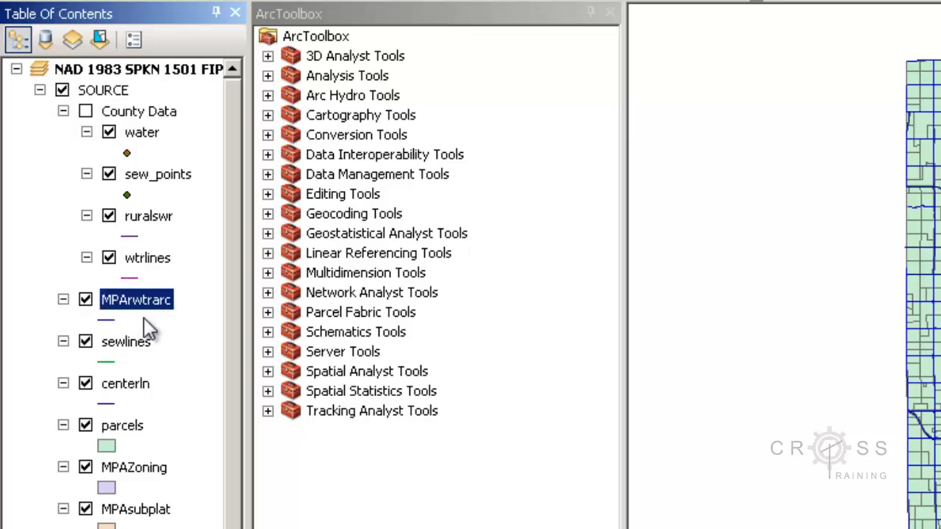
{"action": "left_click", "coordinate": [126, 342], "text": "ctrl"}
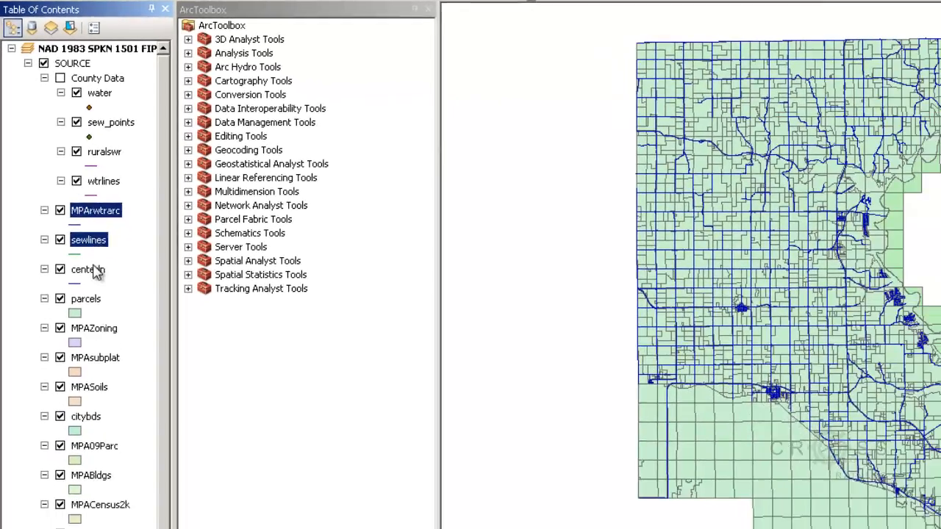
{"action": "left_click", "coordinate": [91, 269], "text": "ctrl"}
{"action": "left_click", "coordinate": [86, 298], "text": "ctrl"}
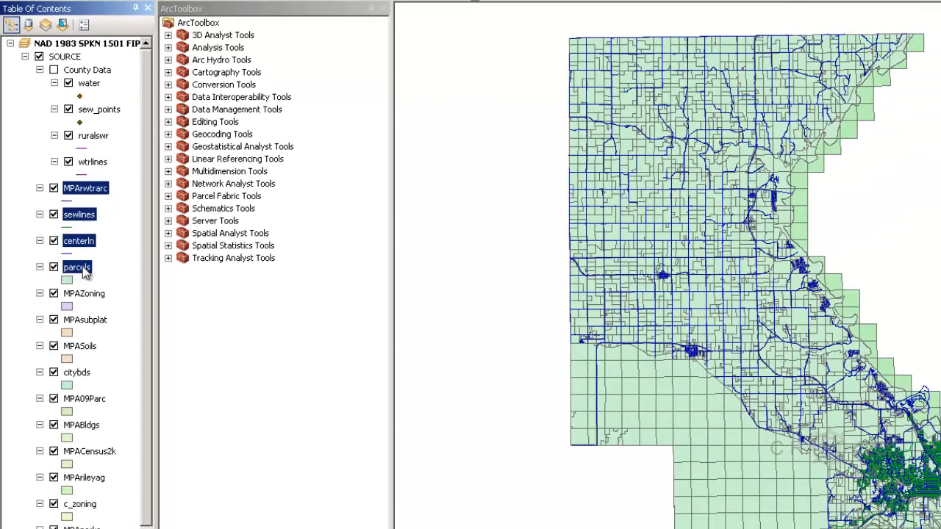
{"action": "left_click", "coordinate": [93, 328], "text": "ctrl"}
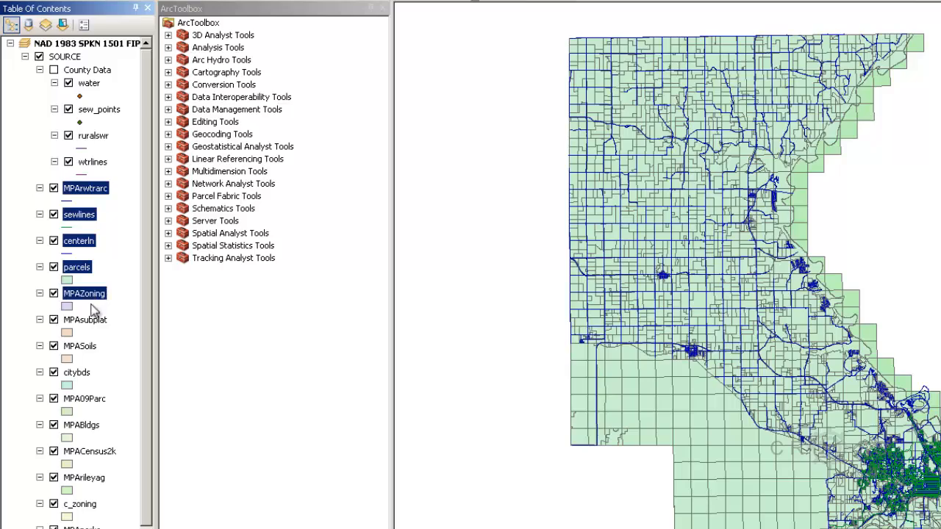
{"action": "left_click", "coordinate": [94, 323], "text": "ctrl"}
{"action": "left_click", "coordinate": [94, 347], "text": "ctrl"}
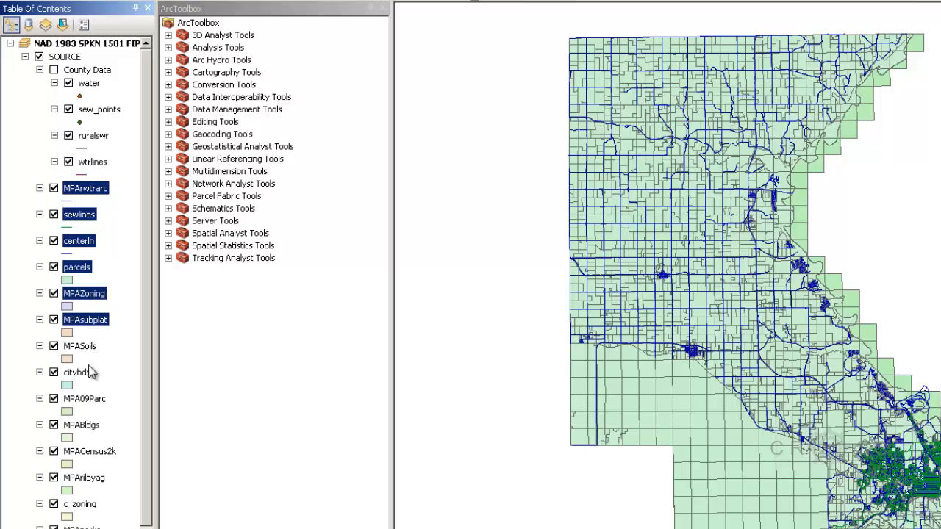
{"action": "left_click", "coordinate": [89, 377], "text": "ctrl"}
{"action": "left_click", "coordinate": [88, 403], "text": "ctrl"}
{"action": "left_click", "coordinate": [93, 426], "text": "ctrl"}
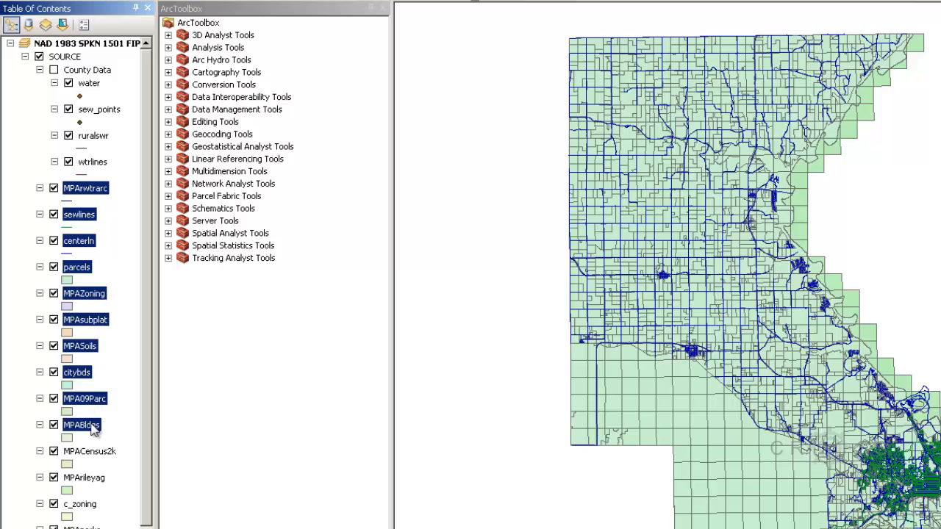
{"action": "left_click", "coordinate": [94, 451], "text": "ctrl"}
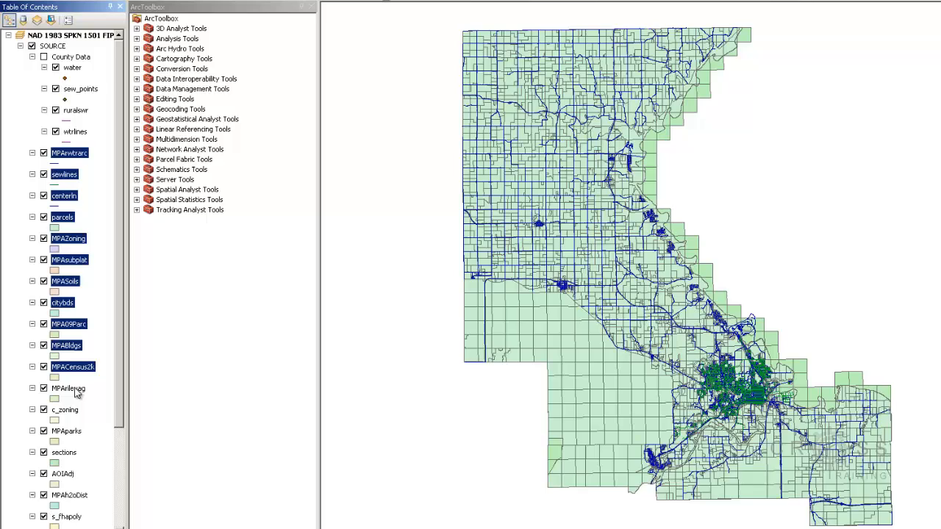
{"action": "left_click", "coordinate": [79, 438], "text": "ctrl"}
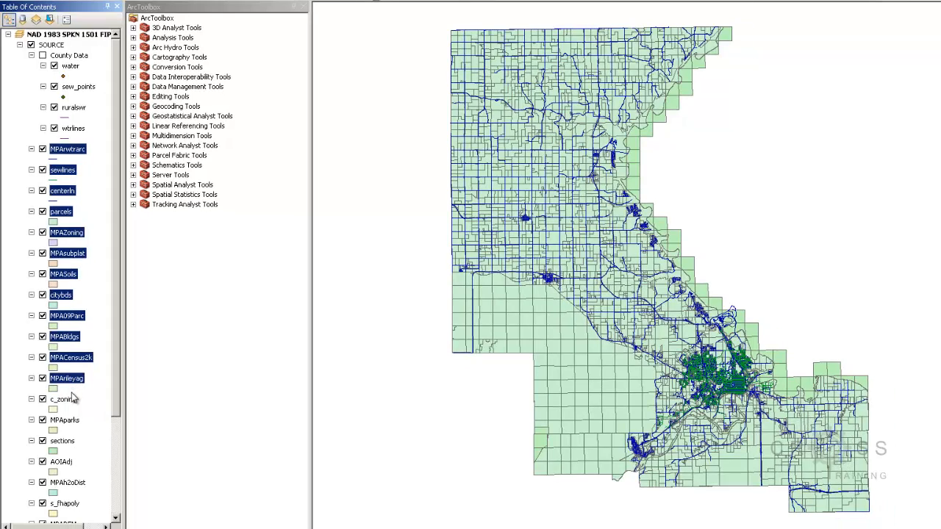
{"action": "left_click", "coordinate": [76, 463], "text": "ctrl"}
{"action": "left_click", "coordinate": [71, 423], "text": "ctrl"}
{"action": "left_click", "coordinate": [70, 443], "text": "ctrl"}
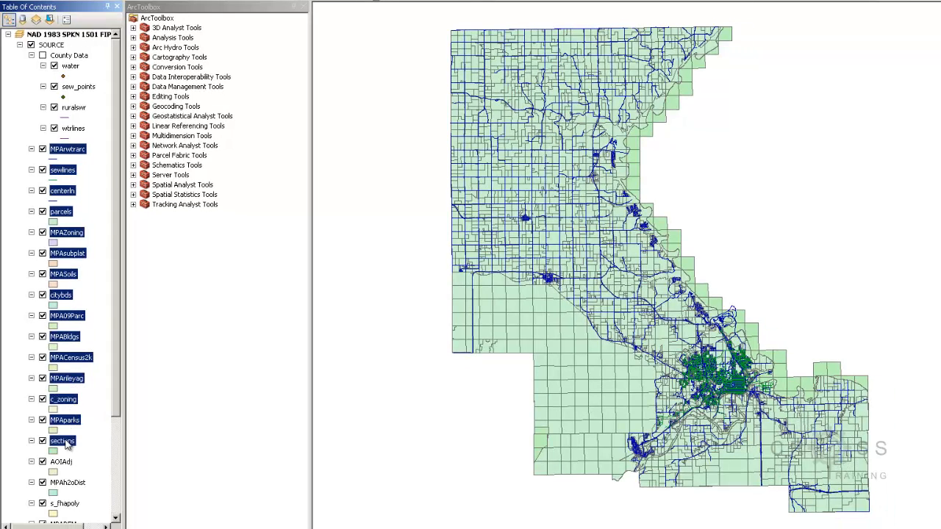
{"action": "left_click", "coordinate": [73, 483], "text": "ctrl"}
{"action": "left_click", "coordinate": [62, 462], "text": "ctrl"}
{"action": "left_click", "coordinate": [73, 504], "text": "ctrl"}
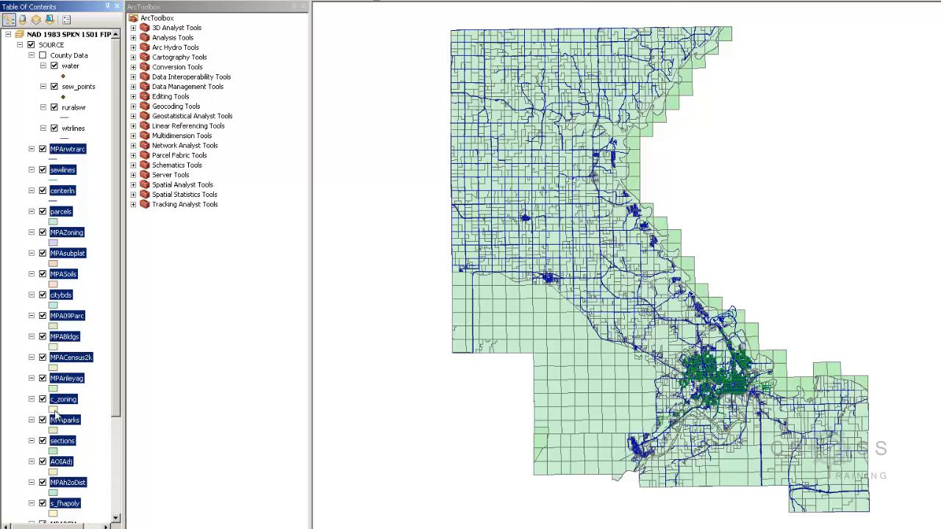
{"action": "left_click", "coordinate": [62, 462], "text": "ctrl"}
{"action": "left_click", "coordinate": [66, 275], "text": "ctrl"}
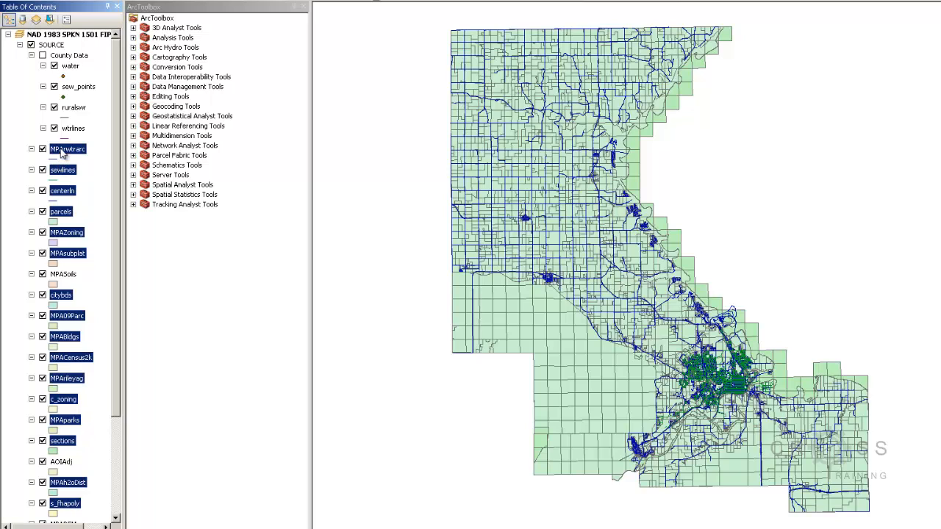
{"action": "left_click_drag", "start_coordinate": [64, 150], "coordinate": [63, 140]}
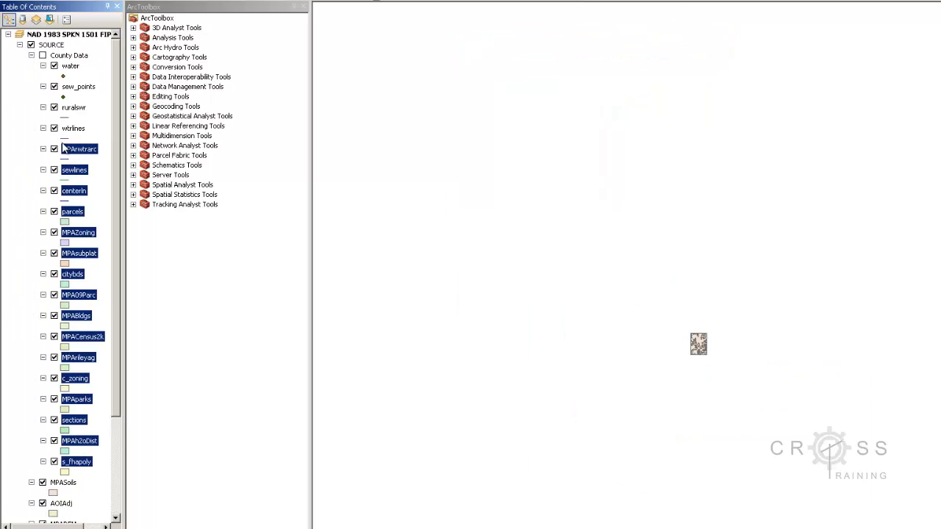
Examine the MPASoils, AOIAdj, MPADEM and MPAerAdj layers left outside the County Data group.
{"action": "scroll", "coordinate": [74, 191], "scroll_direction": "down", "scroll_amount": 5}
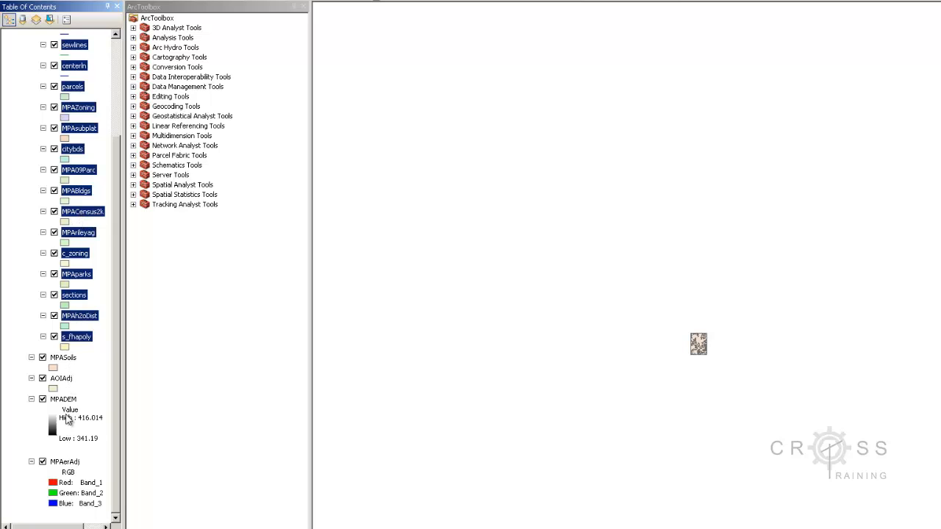
{"action": "left_click", "coordinate": [62, 379]}
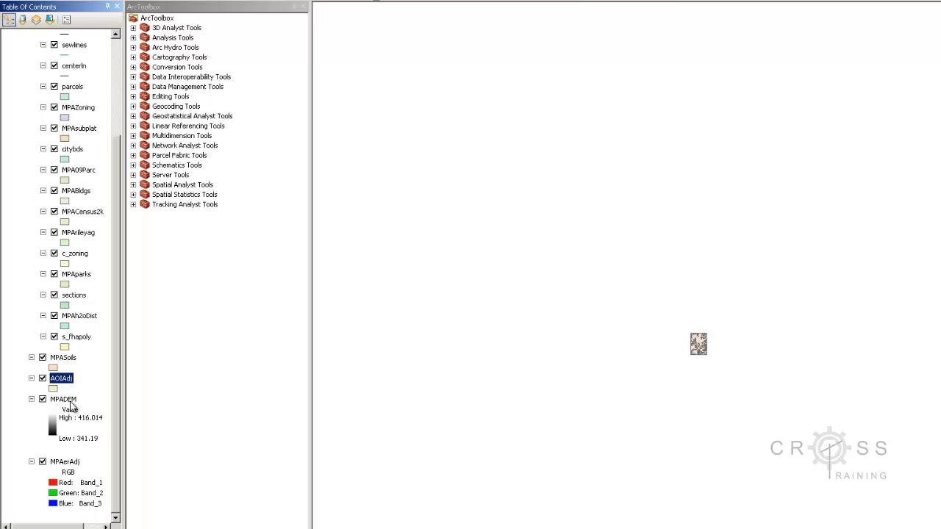
{"action": "left_click", "coordinate": [73, 402]}
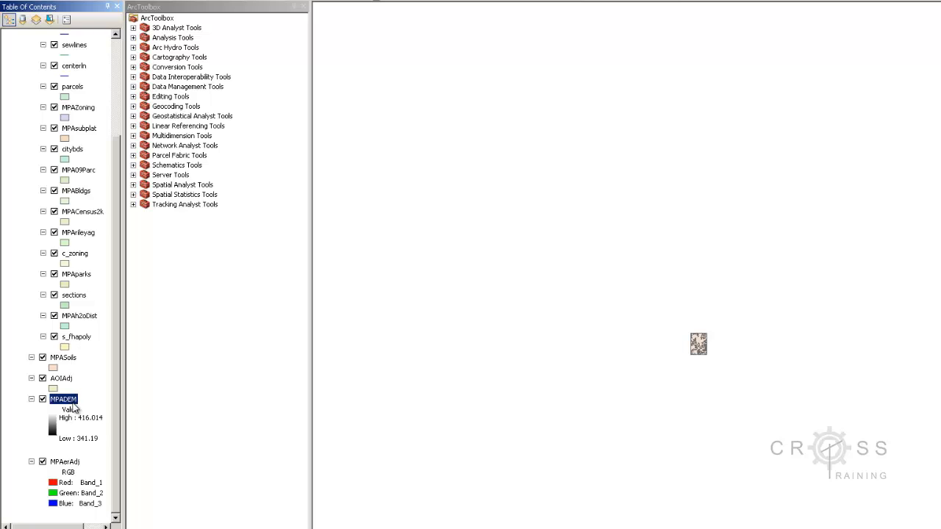
{"action": "left_click", "coordinate": [73, 463]}
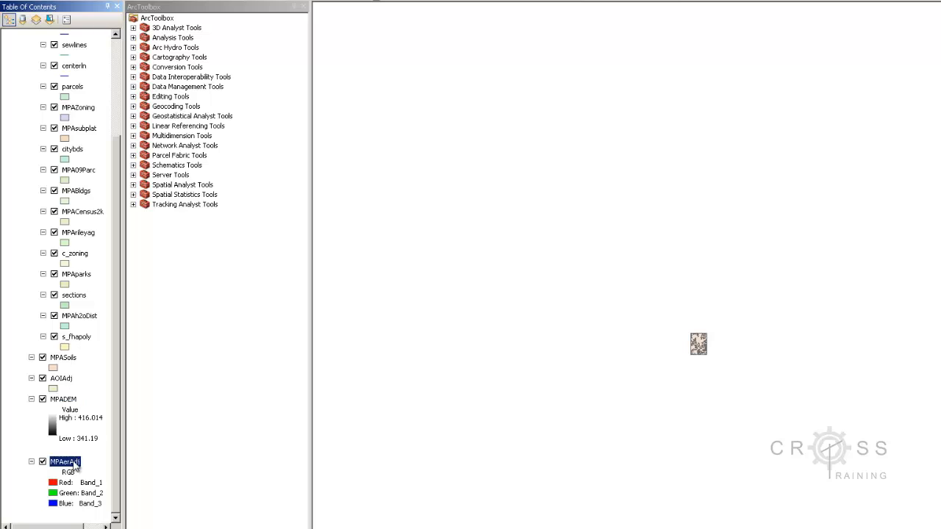
{"action": "left_click", "coordinate": [68, 359]}
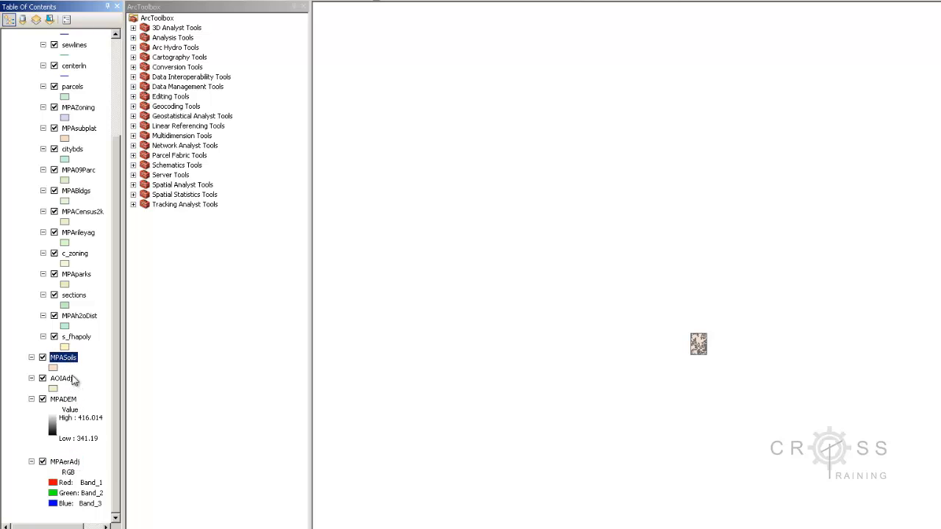
{"action": "left_click", "coordinate": [72, 400]}
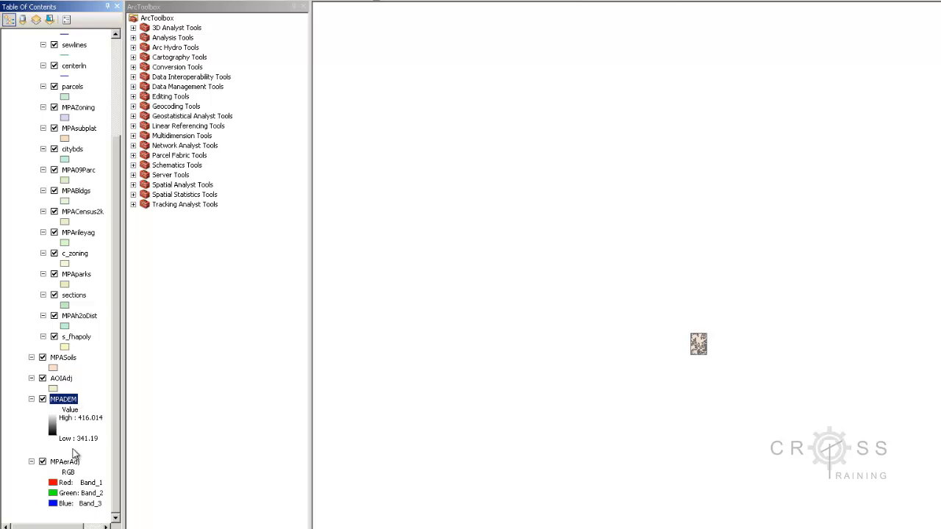
{"action": "left_click", "coordinate": [77, 464]}
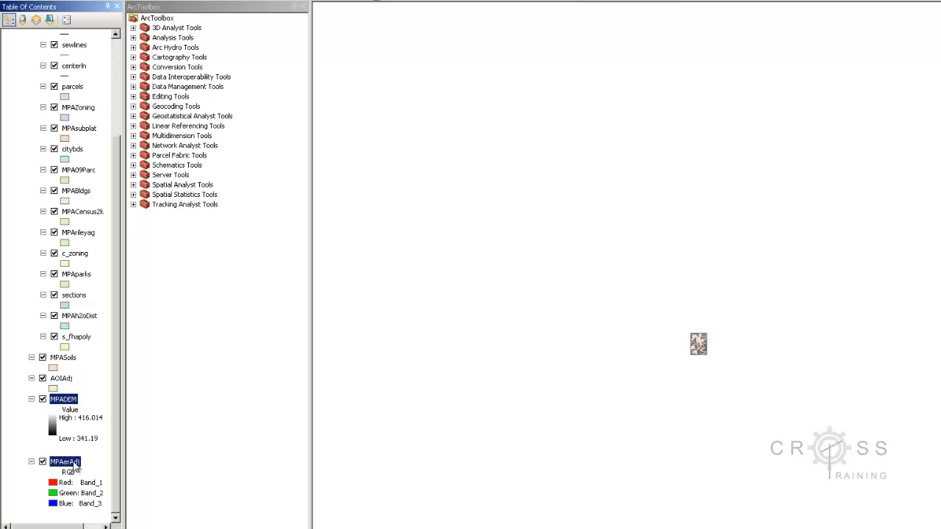
{"action": "left_click", "coordinate": [72, 358]}
Collapse the County Data group and add a nested group layer named DASC inside the SOURCE group.
{"action": "scroll", "coordinate": [79, 369], "scroll_direction": "up", "scroll_amount": 3}
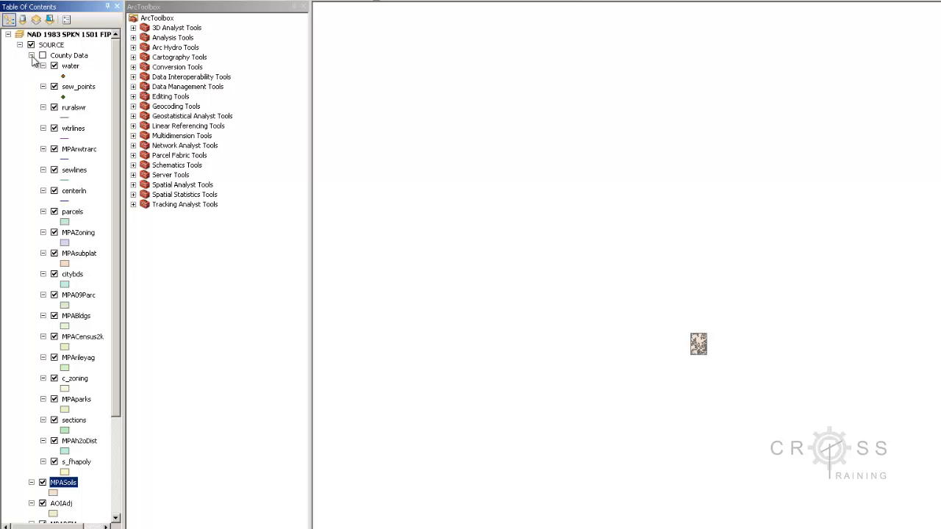
{"action": "left_click", "coordinate": [32, 56]}
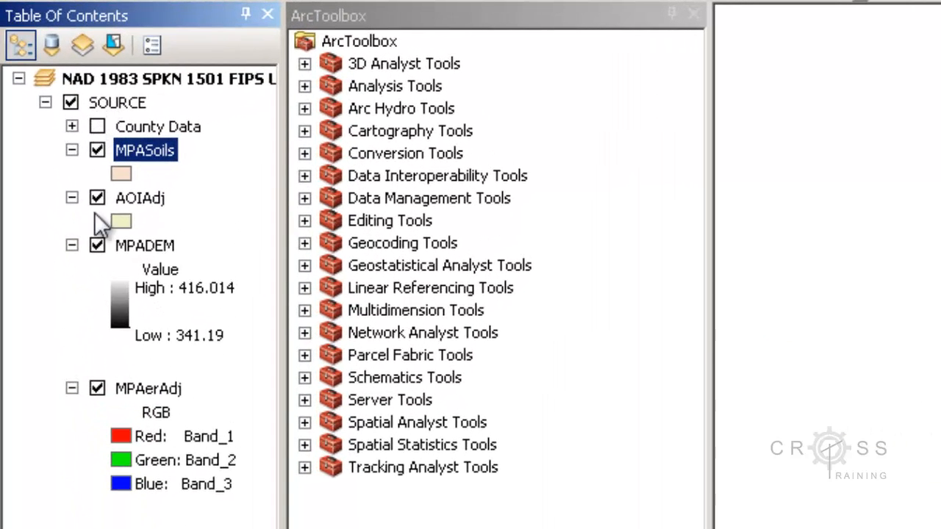
{"action": "right_click", "coordinate": [125, 106]}
{"action": "left_click", "coordinate": [177, 146]}
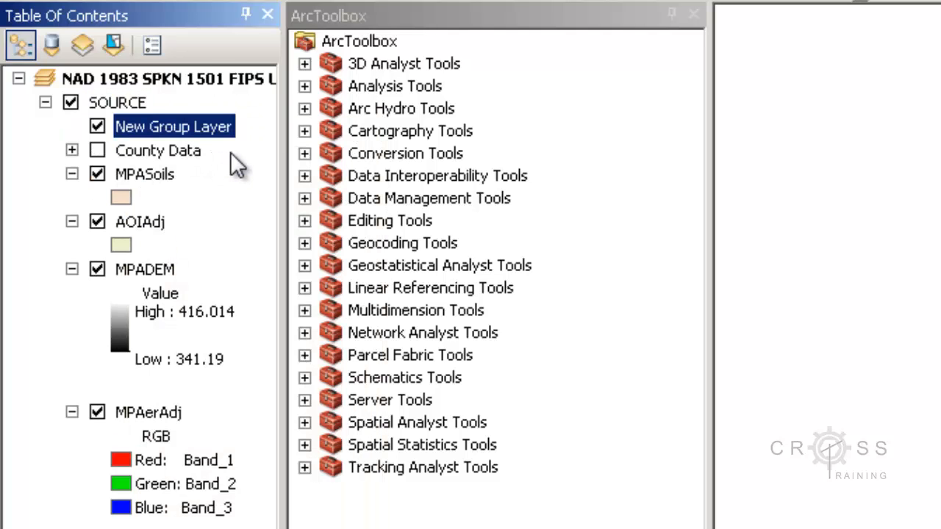
{"action": "right_click", "coordinate": [214, 129]}
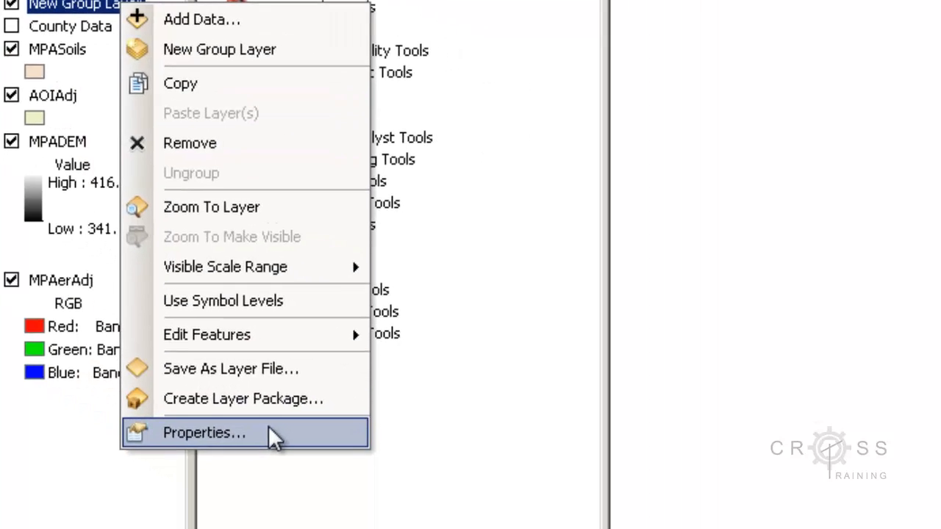
{"action": "left_click", "coordinate": [272, 433]}
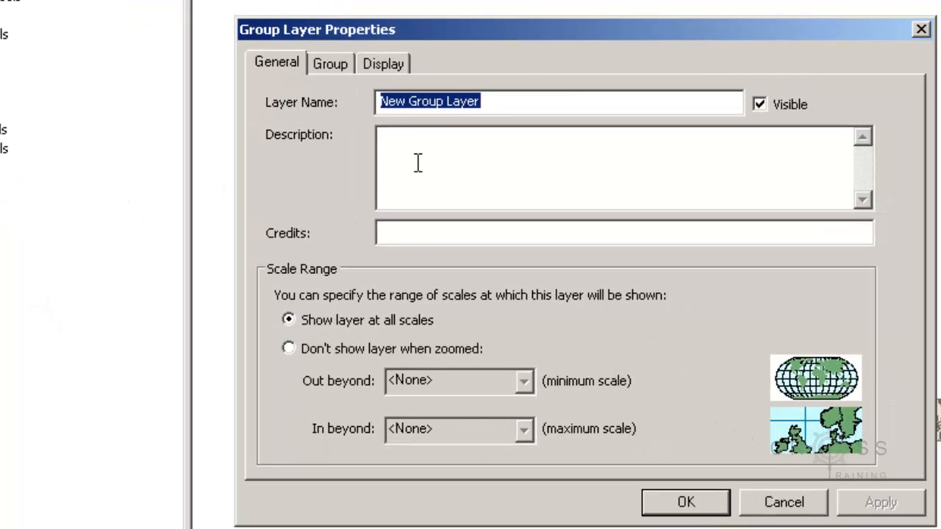
{"action": "type", "text": "DASC"}
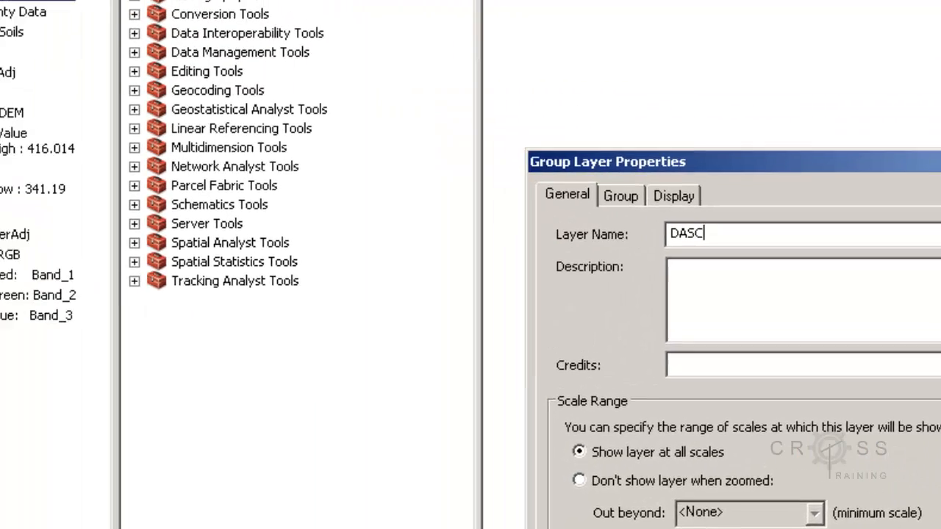
{"action": "left_click", "coordinate": [686, 503]}
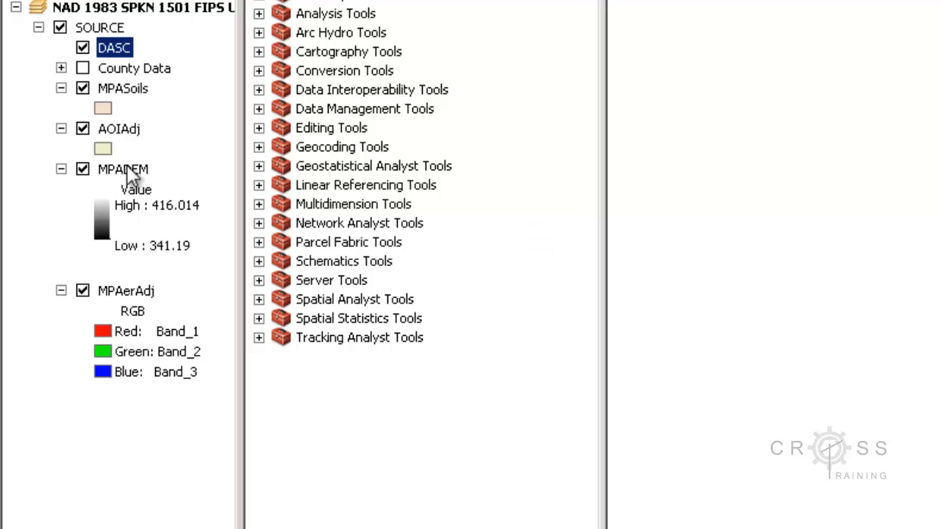
Move the MPADEM and MPAerAdj layers into the DASC group, and collapse and hide that group.
{"action": "left_click_drag", "start_coordinate": [124, 172], "coordinate": [159, 48]}
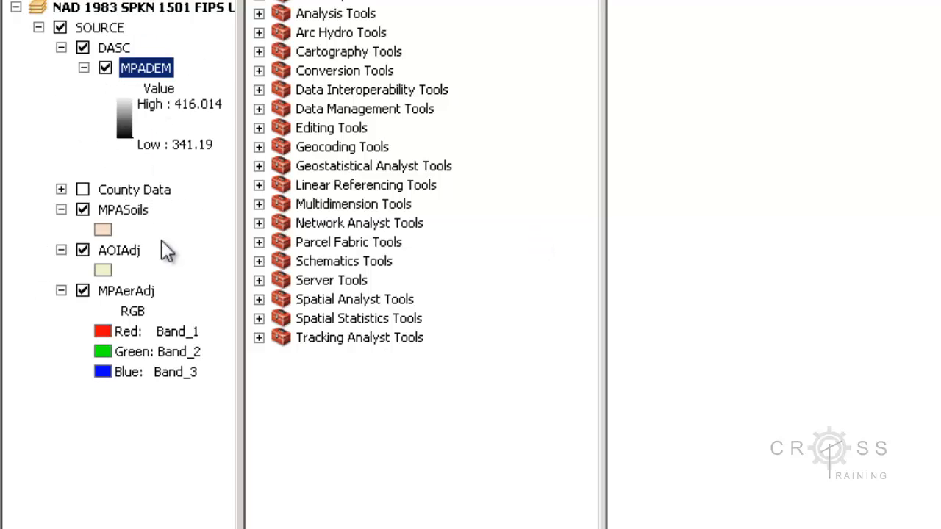
{"action": "left_click_drag", "start_coordinate": [143, 297], "coordinate": [170, 143]}
{"action": "left_click", "coordinate": [83, 68]}
{"action": "left_click", "coordinate": [84, 88]}
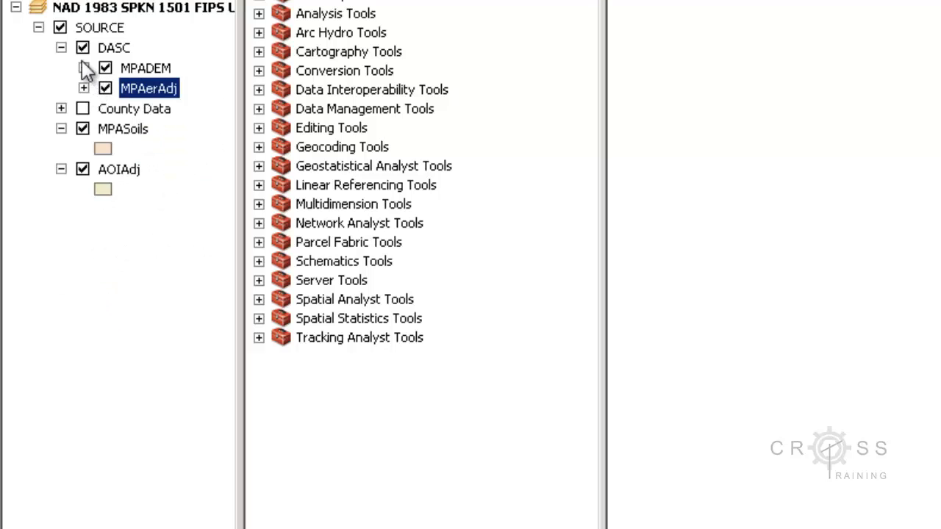
{"action": "left_click", "coordinate": [61, 48]}
{"action": "left_click", "coordinate": [82, 49]}
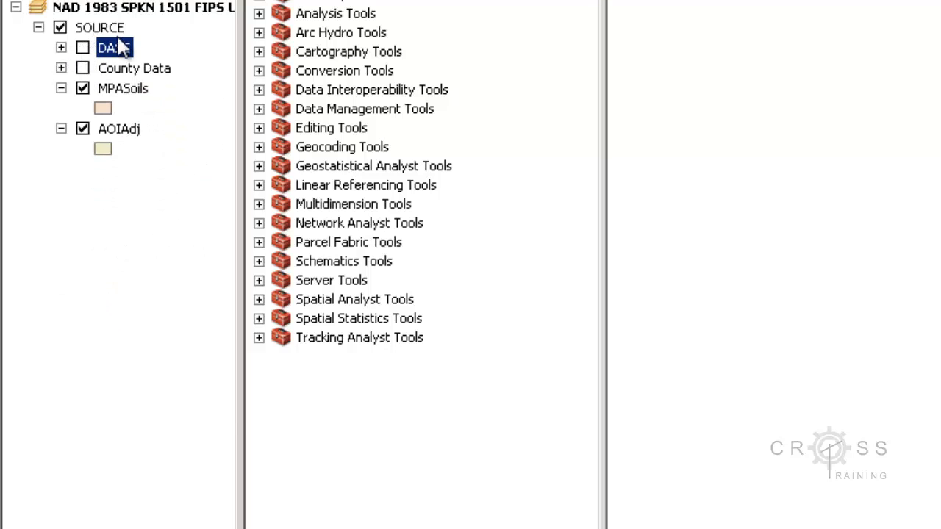
Add a nested group layer named USDA inside the SOURCE group and move the AOIAdj layer into it.
{"action": "left_click", "coordinate": [114, 31]}
{"action": "right_click", "coordinate": [118, 40]}
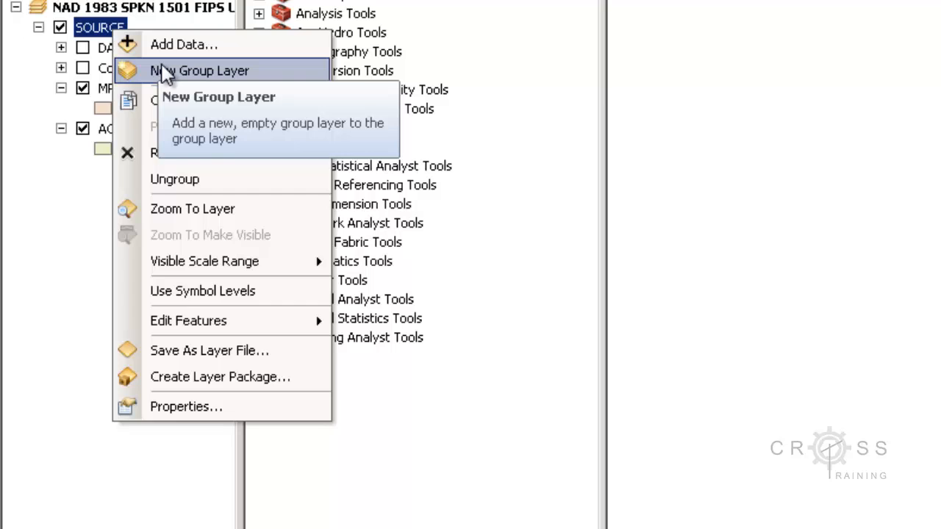
{"action": "left_click", "coordinate": [161, 63]}
{"action": "right_click", "coordinate": [163, 48]}
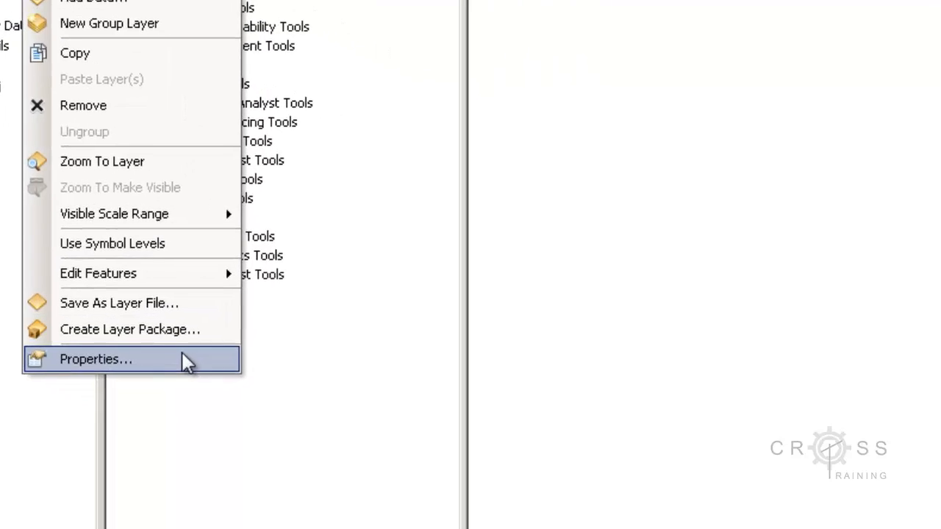
{"action": "left_click", "coordinate": [323, 423]}
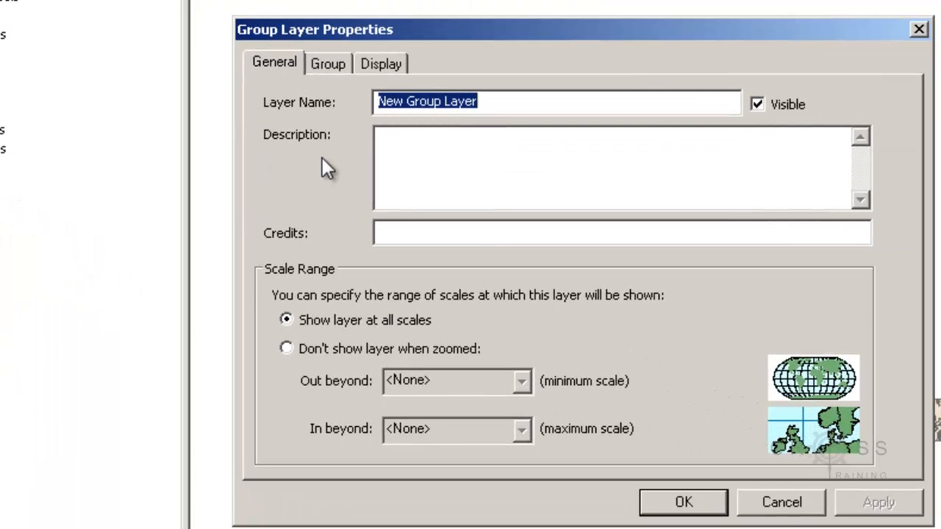
{"action": "type", "text": "USDA"}
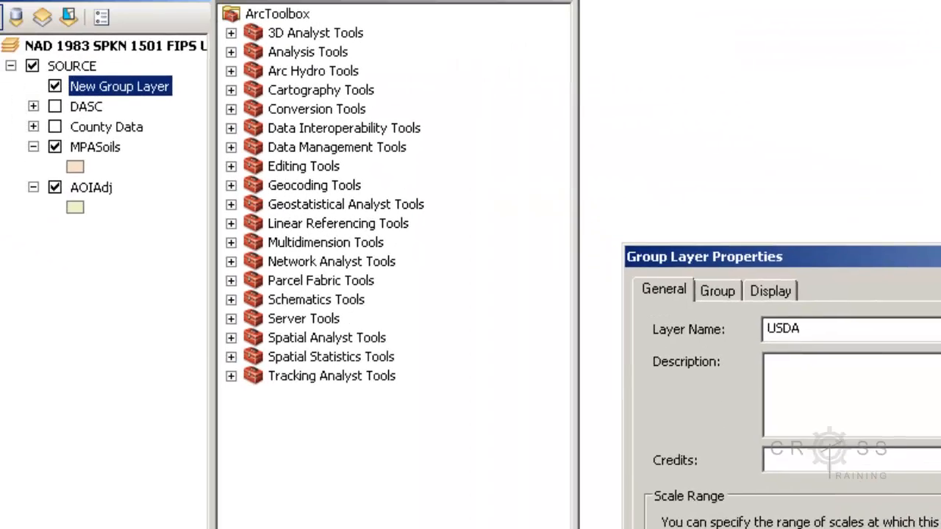
{"action": "left_click", "coordinate": [683, 502]}
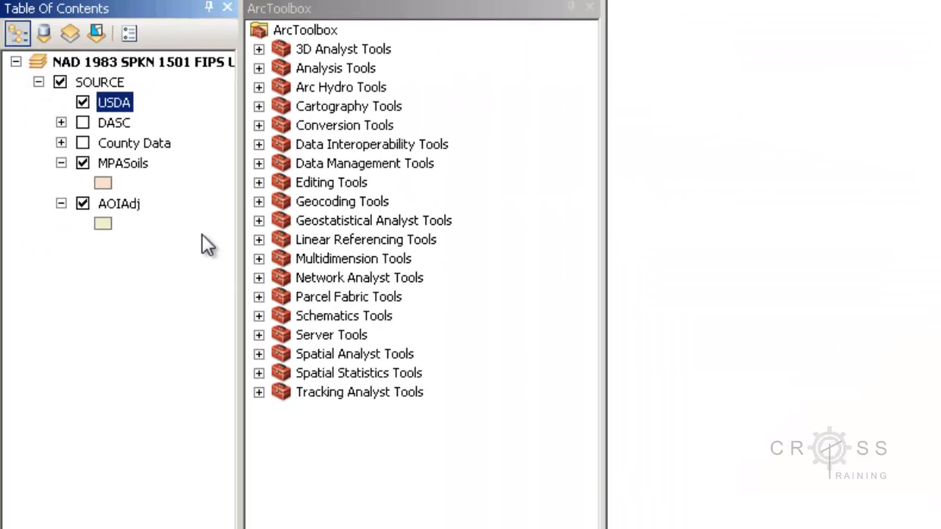
{"action": "left_click_drag", "start_coordinate": [116, 204], "coordinate": [132, 108]}
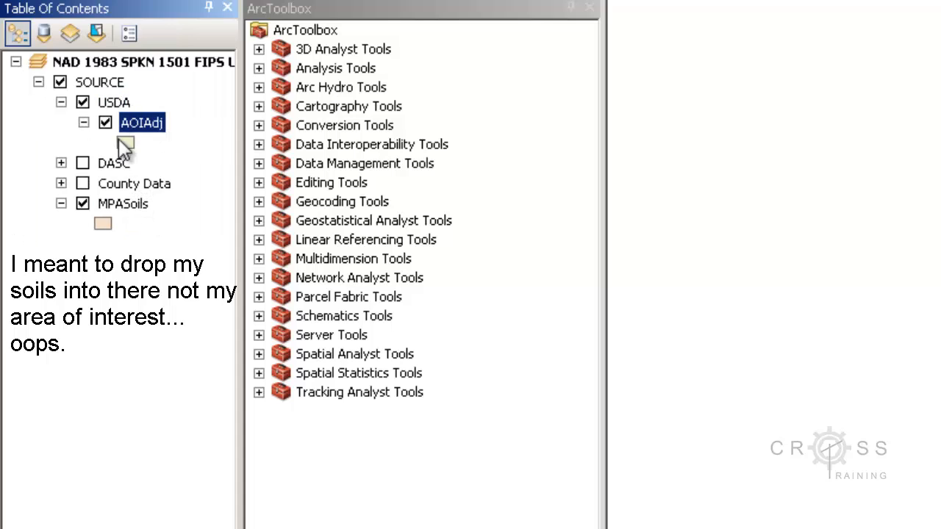
Collapse the USDA group and turn off the visibility of the USDA group and the MPASoils layer.
{"action": "left_click", "coordinate": [61, 102]}
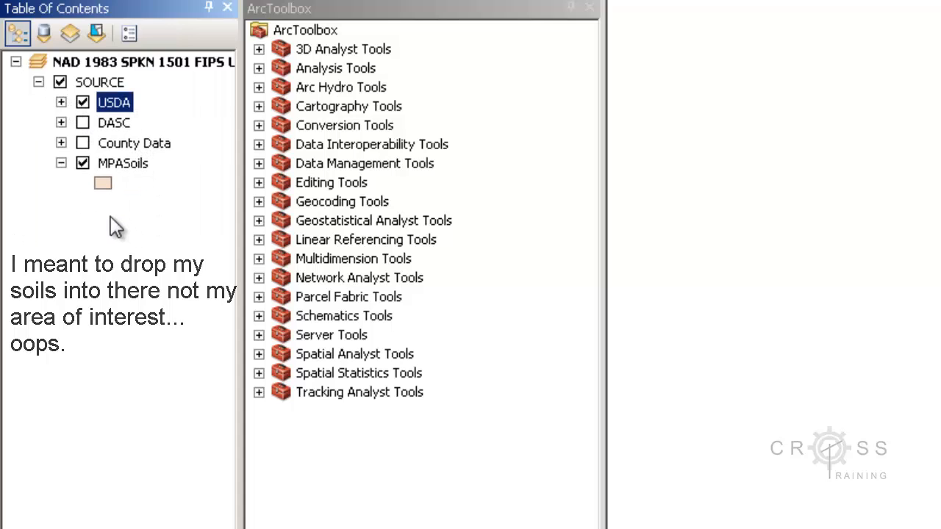
{"action": "left_click", "coordinate": [82, 102]}
{"action": "left_click", "coordinate": [83, 164]}
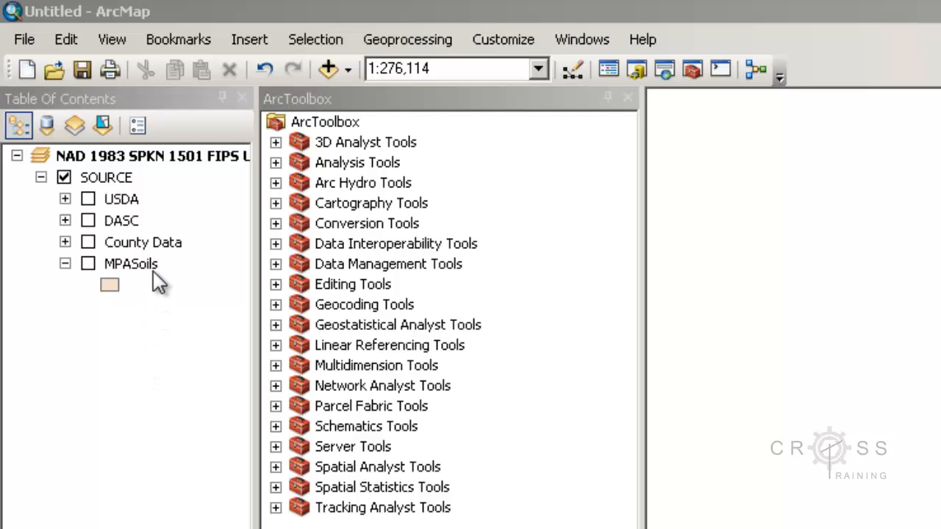
Turn on USDA, DASC, County Data and MPASoils, and hide them all by switching off the parent SOURCE group.
{"action": "left_click", "coordinate": [88, 198]}
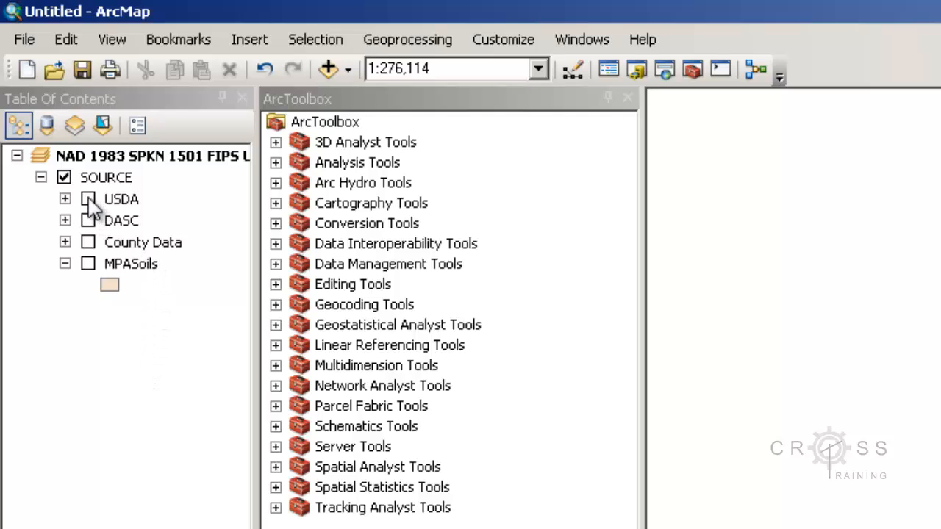
{"action": "left_click", "coordinate": [88, 199]}
{"action": "left_click", "coordinate": [88, 221]}
{"action": "left_click", "coordinate": [89, 242]}
{"action": "left_click", "coordinate": [89, 263]}
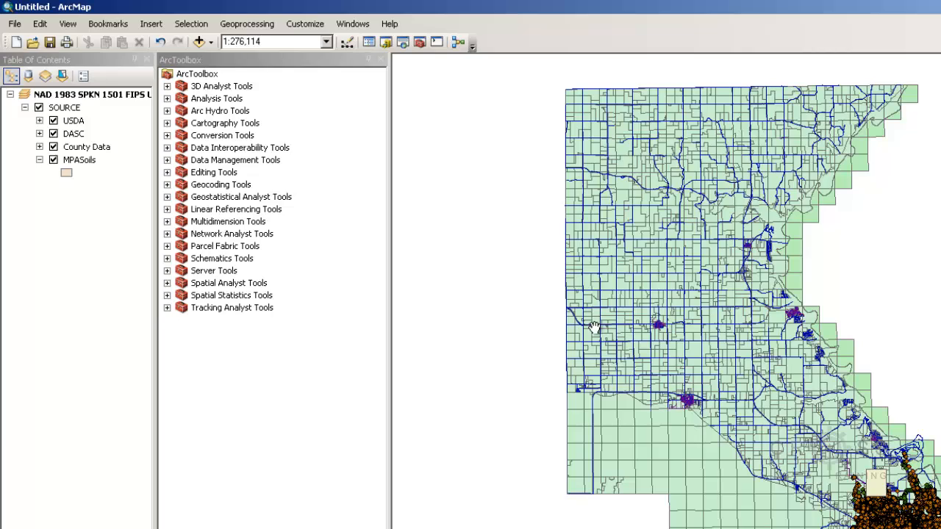
{"action": "left_click", "coordinate": [39, 108]}
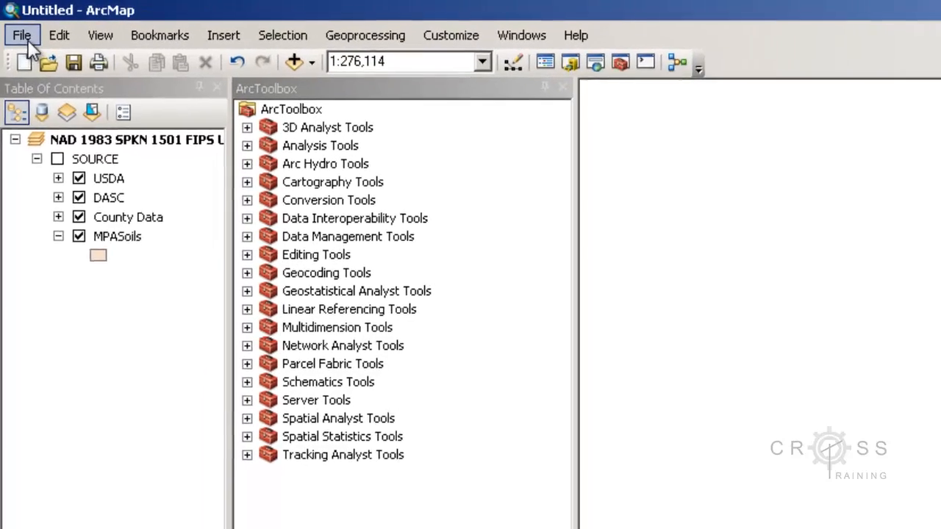
Save the map document in the Workspace folder as 2013-01-21v2_MarlattPark_NewDoc.mxd, basing the name on the existing Start document.
{"action": "left_click", "coordinate": [26, 39]}
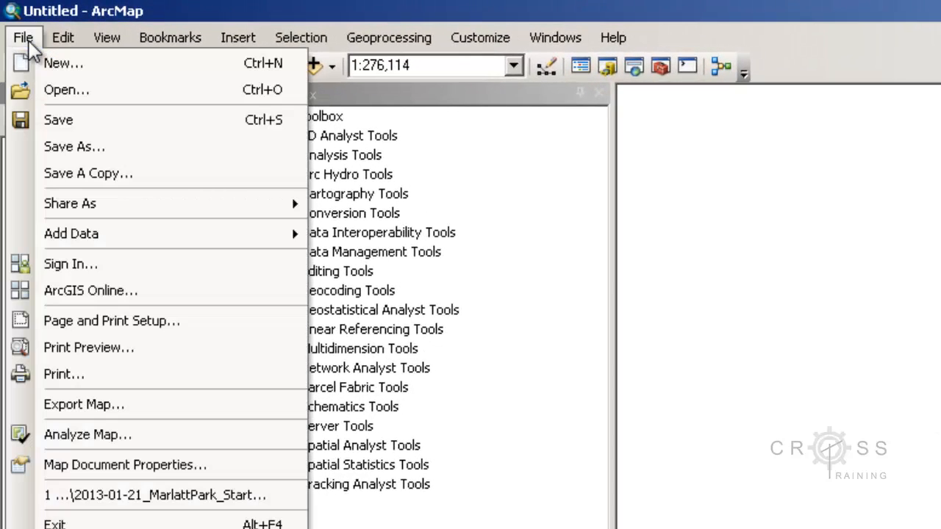
{"action": "left_click", "coordinate": [80, 147]}
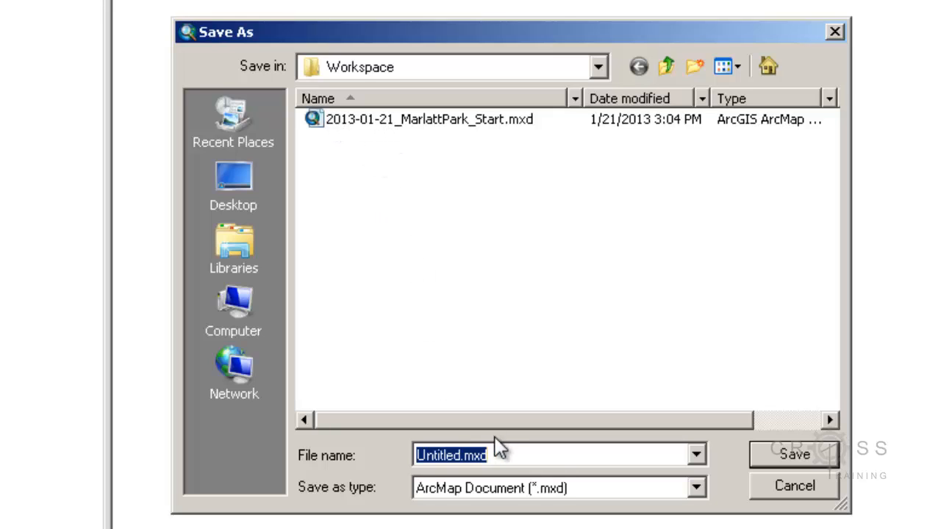
{"action": "left_click", "coordinate": [434, 123]}
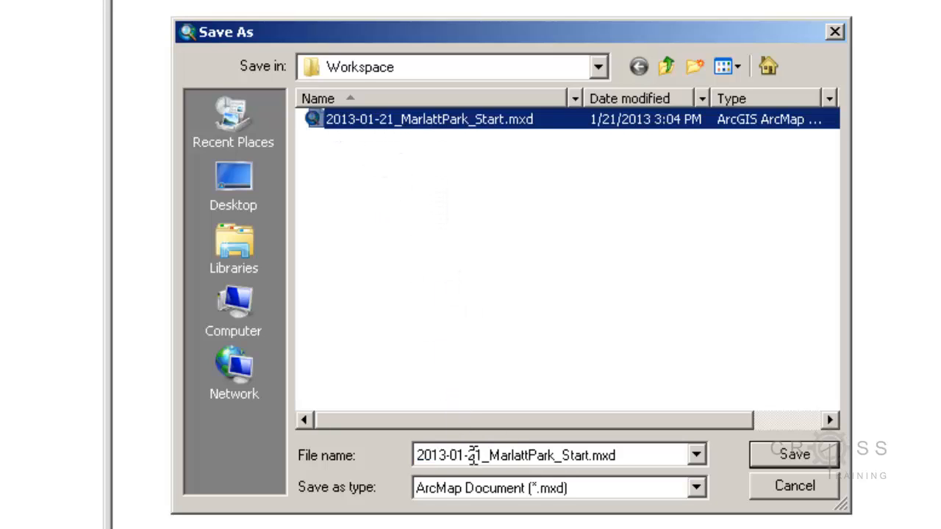
{"action": "double_click", "coordinate": [473, 456]}
{"action": "left_click", "coordinate": [495, 455]}
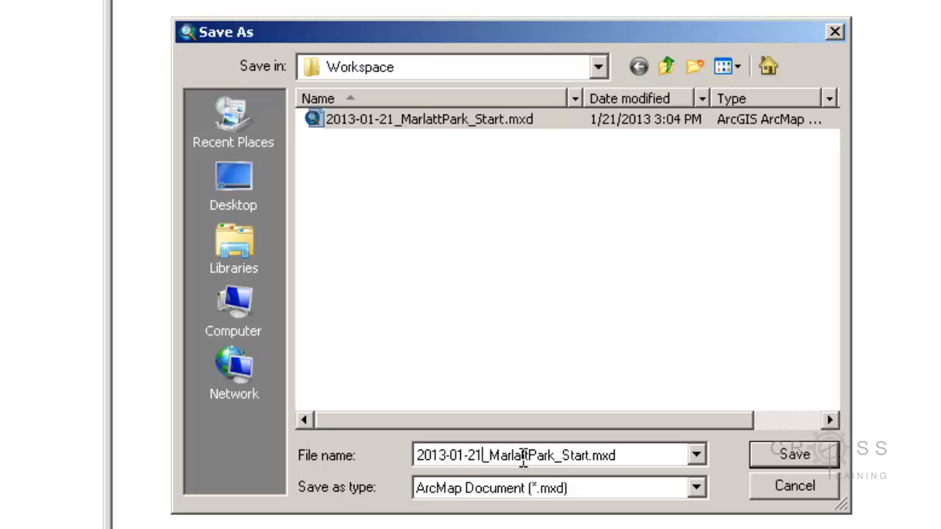
{"action": "key", "text": "Left"}
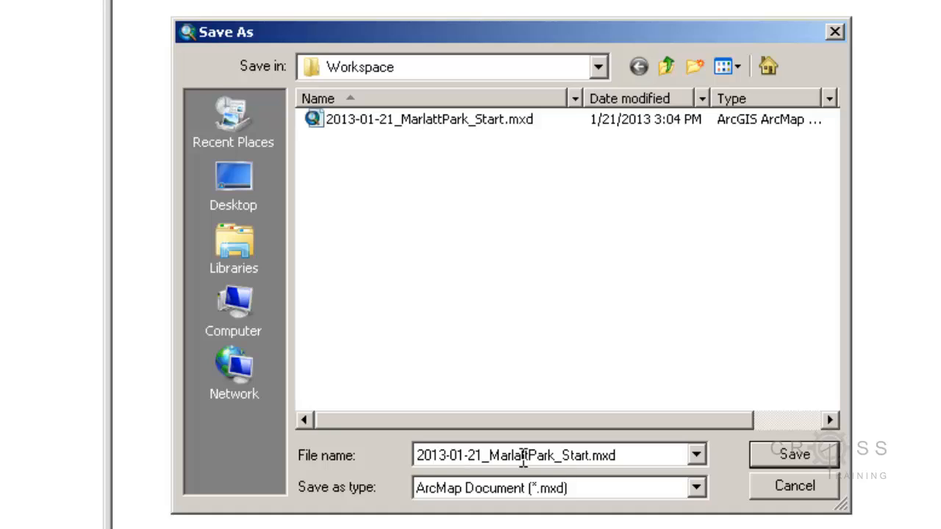
{"action": "key", "text": "Right"}
{"action": "type", "text": "v2"}
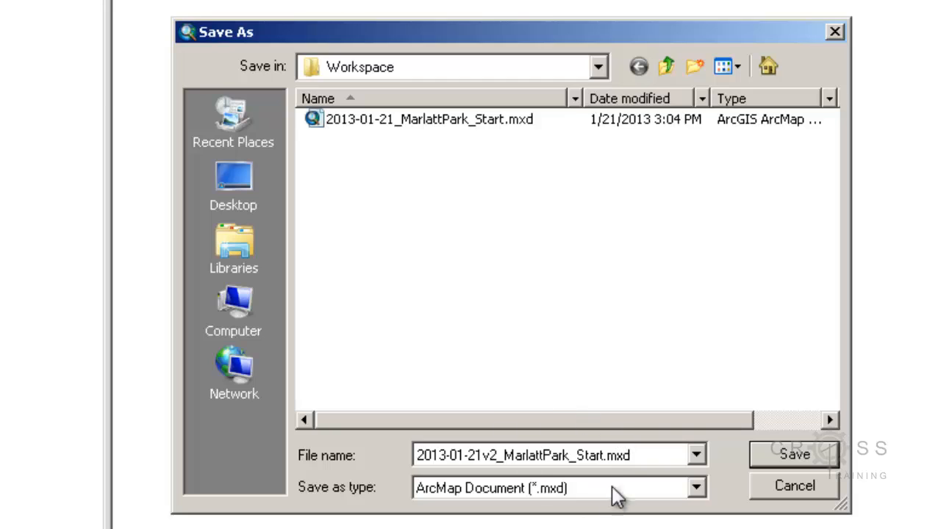
{"action": "left_click_drag", "start_coordinate": [578, 457], "coordinate": [605, 458]}
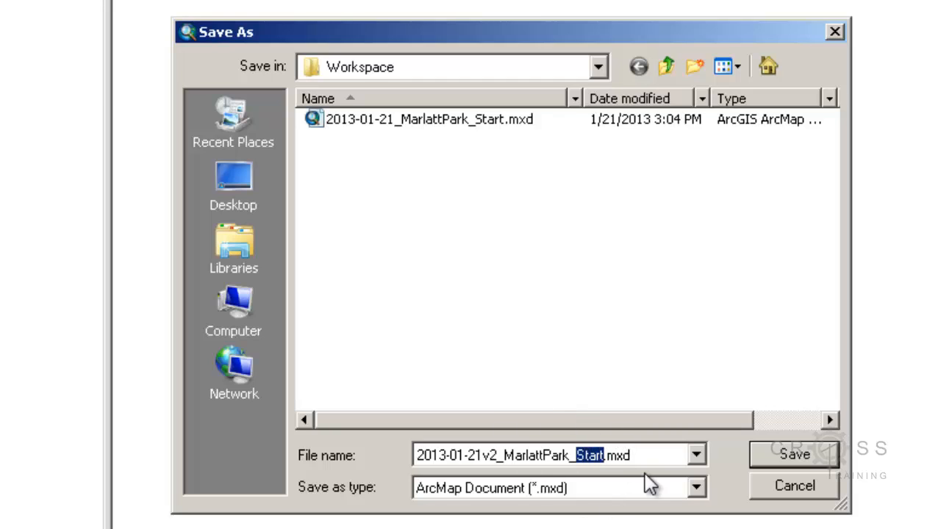
{"action": "type", "text": "NewDoc"}
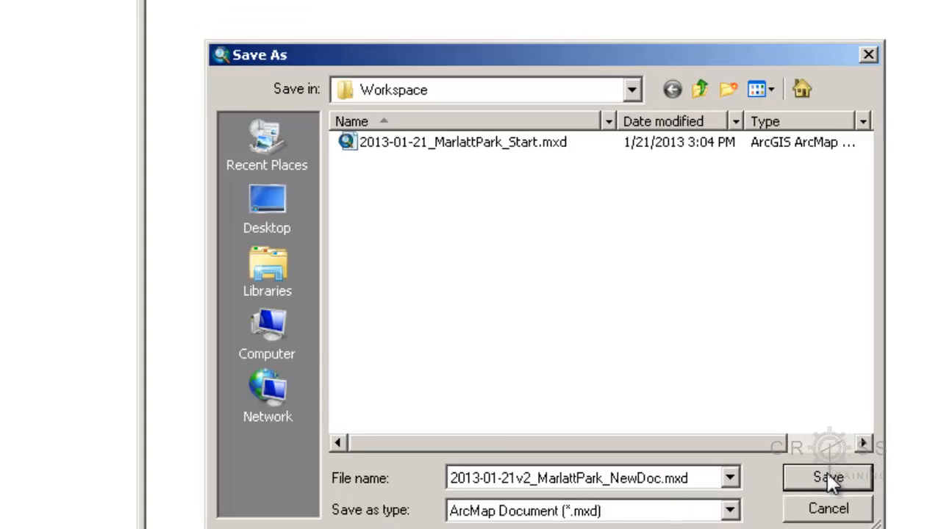
{"action": "left_click", "coordinate": [829, 479]}
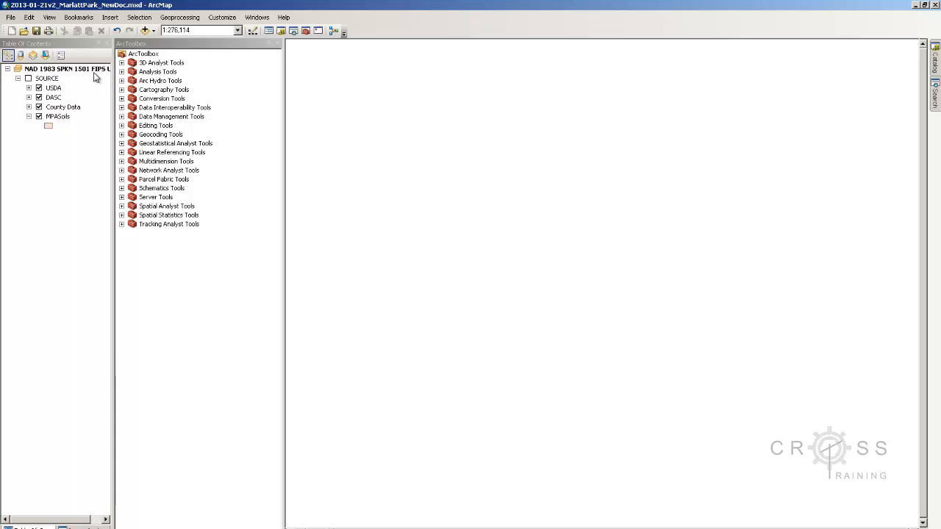
Check where the Workspace folder sits in the folder hierarchy of the Save As dialog, and leave without saving.
{"action": "left_click", "coordinate": [13, 19]}
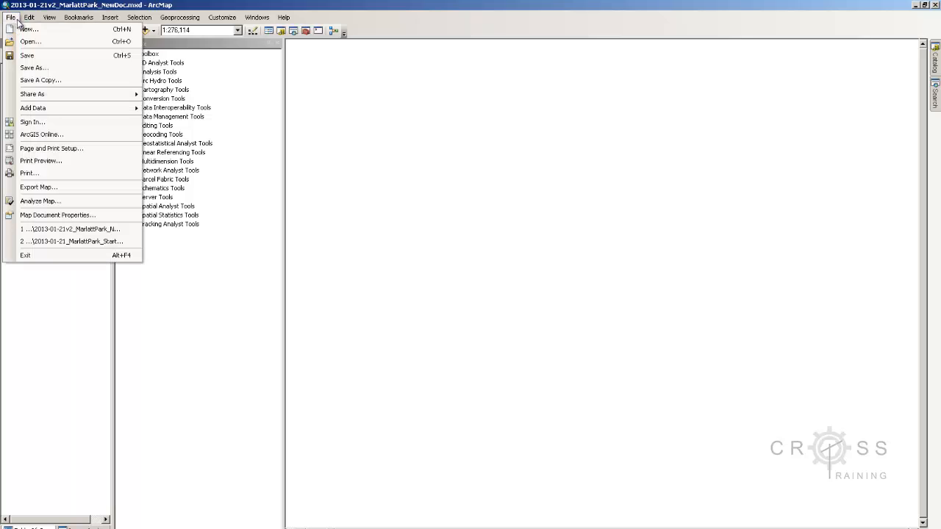
{"action": "left_click", "coordinate": [45, 67]}
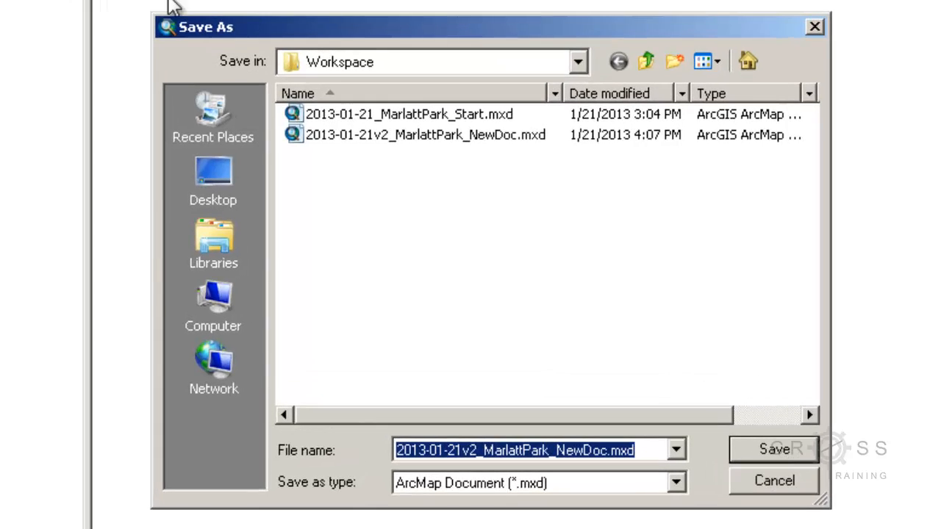
{"action": "left_click", "coordinate": [577, 62]}
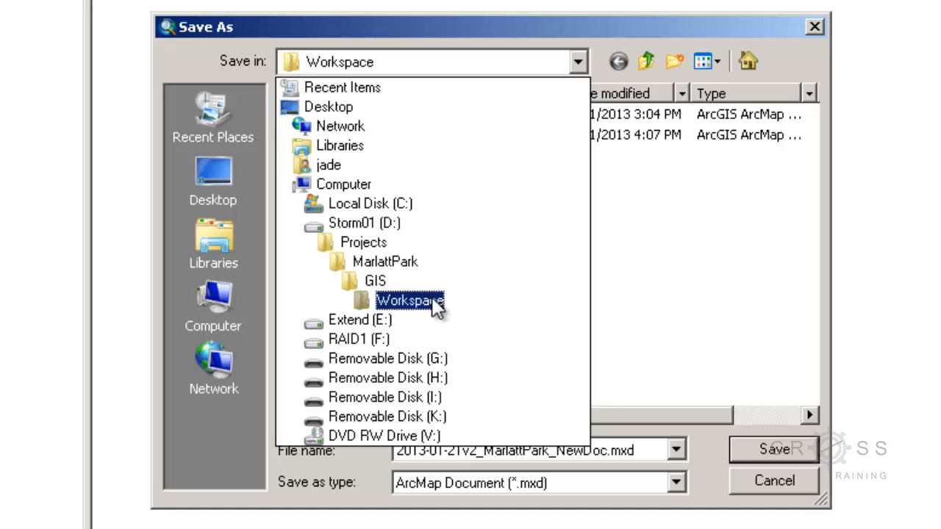
{"action": "left_click", "coordinate": [720, 203]}
{"action": "left_click", "coordinate": [758, 481]}
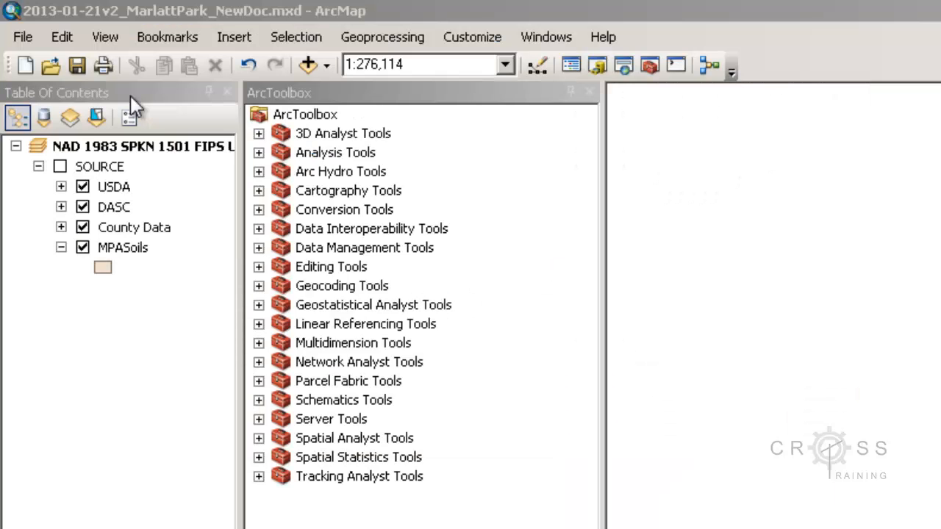
Add two new group layers directly under the NAD 1983 SPKN 1501 FIPS US Ft data frame.
{"action": "right_click", "coordinate": [125, 147]}
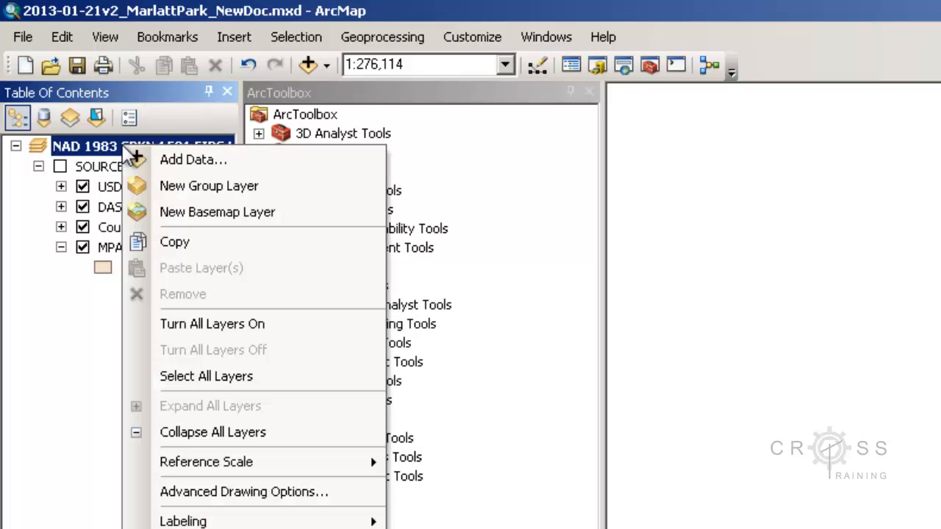
{"action": "left_click", "coordinate": [145, 191]}
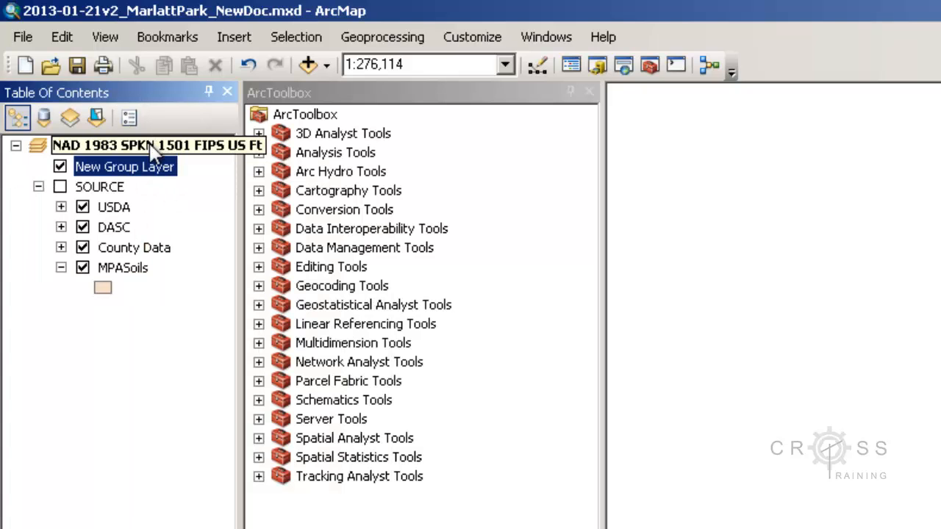
{"action": "right_click", "coordinate": [151, 144]}
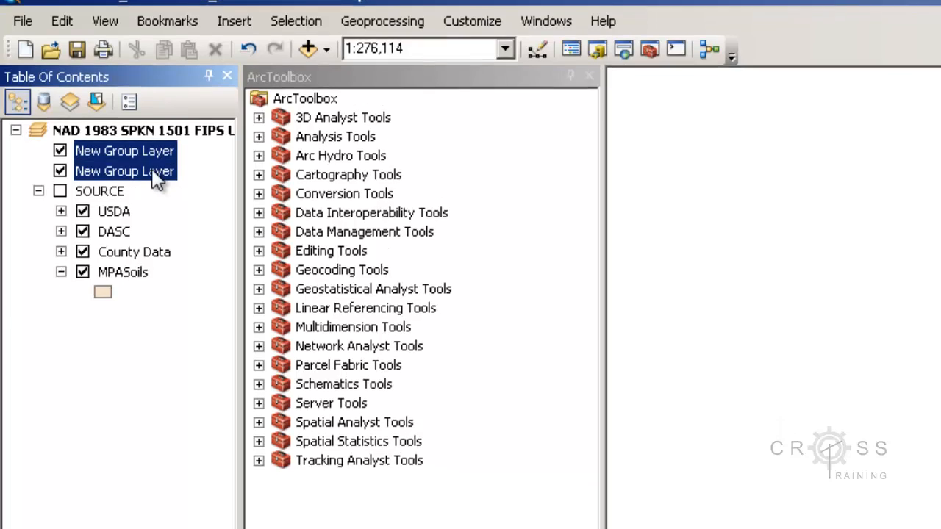
Rename the new group layer directly above SOURCE as INVENTORY.
{"action": "right_click", "coordinate": [164, 187]}
{"action": "left_click", "coordinate": [221, 483]}
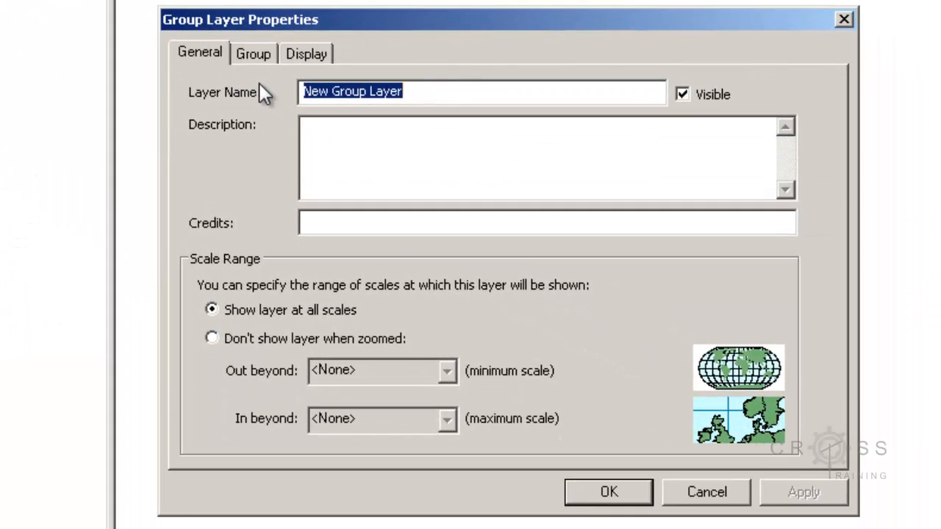
{"action": "type", "text": "INven"}
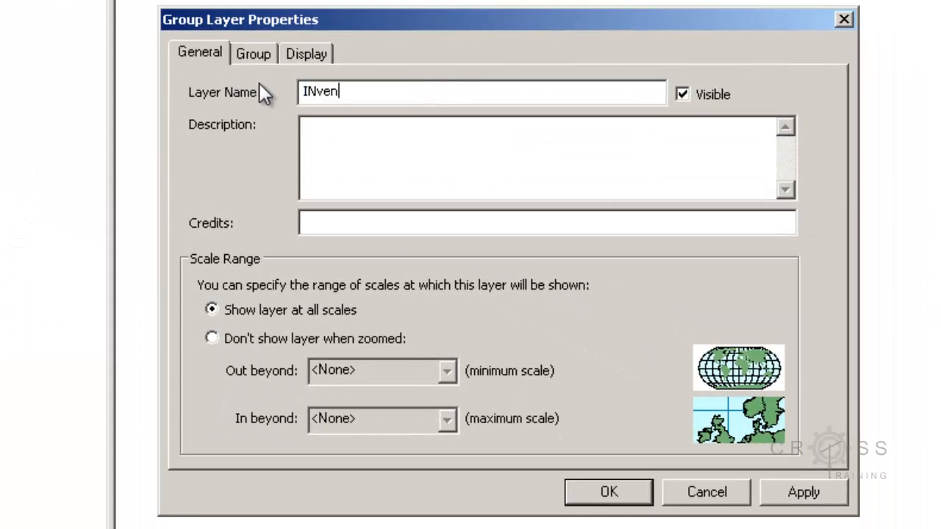
{"action": "key", "text": "BackSpace"}
{"action": "key", "text": "BackSpace"}
{"action": "key", "text": "BackSpace"}
{"action": "type", "text": "VENTORY"}
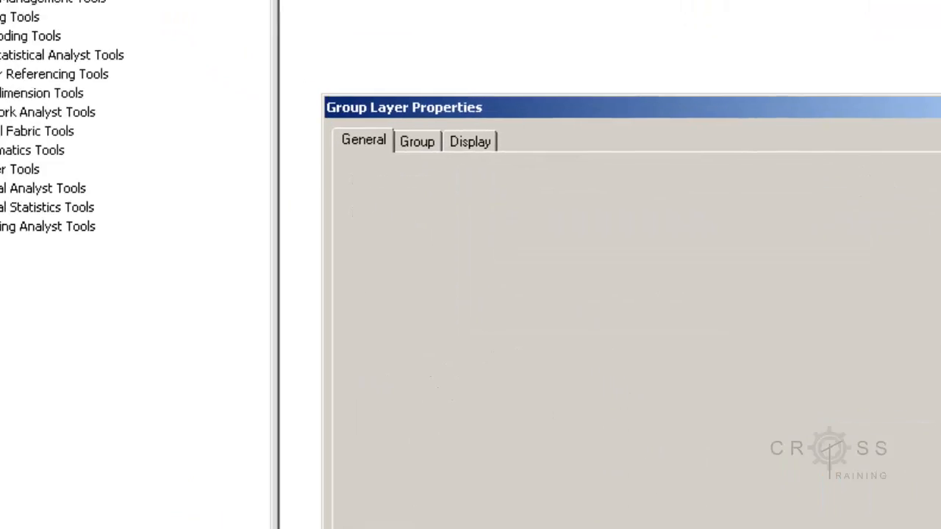
{"action": "left_click", "coordinate": [588, 492]}
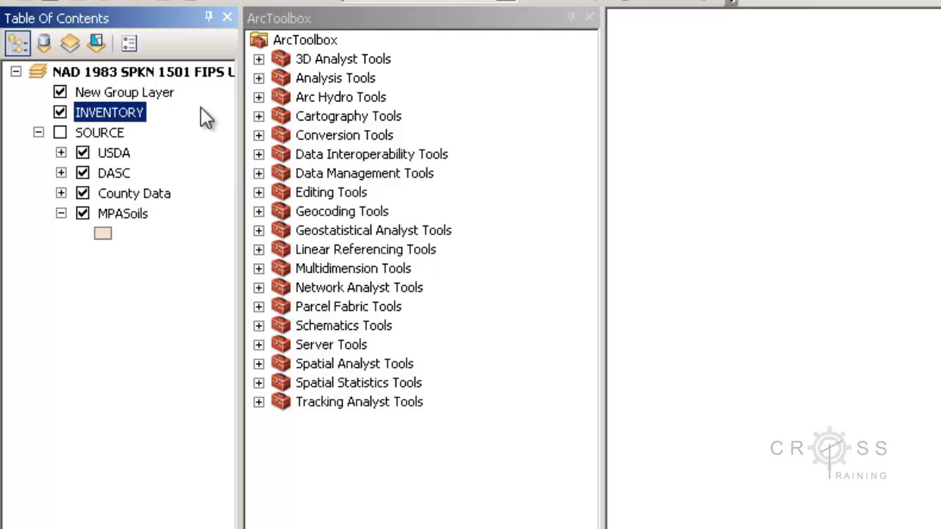
Rename the remaining new group layer above INVENTORY as ANALYSIS.
{"action": "left_click", "coordinate": [174, 96]}
{"action": "right_click", "coordinate": [175, 98]}
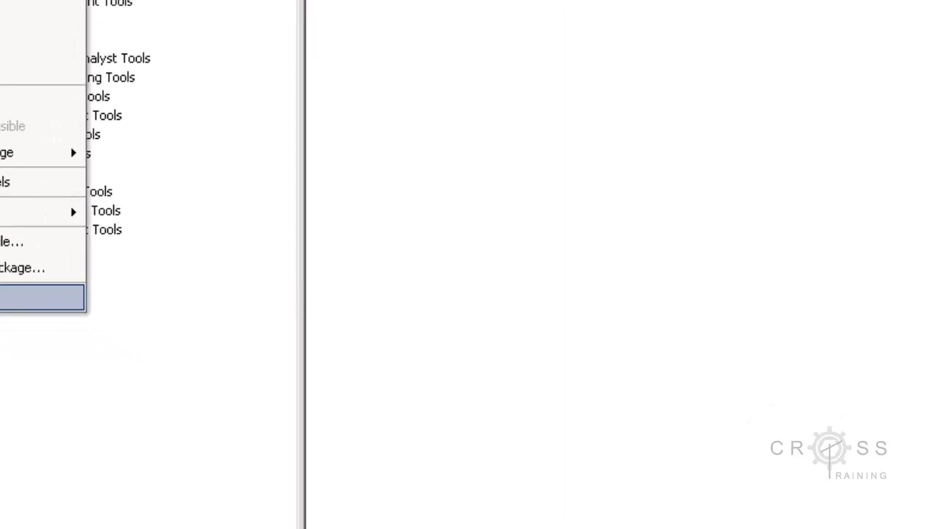
{"action": "left_click", "coordinate": [42, 297]}
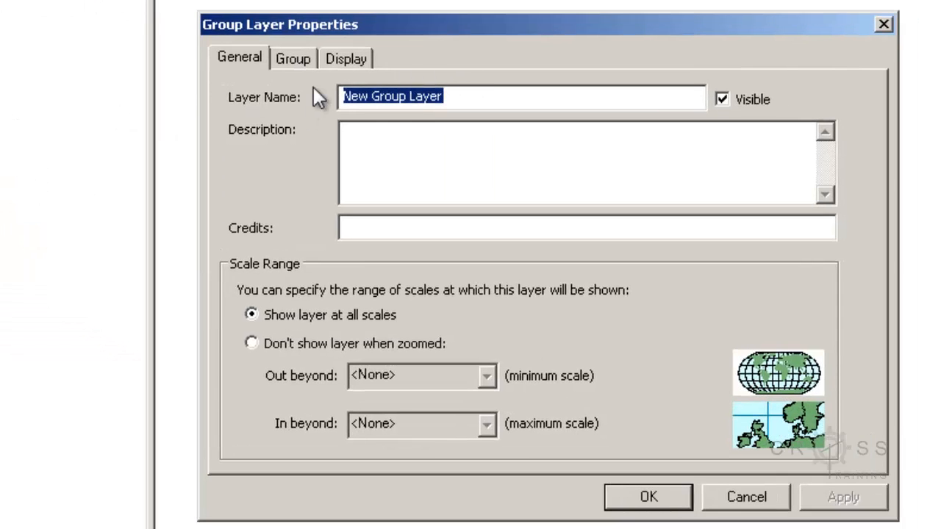
{"action": "type", "text": "Ana"}
{"action": "key", "text": "BackSpace"}
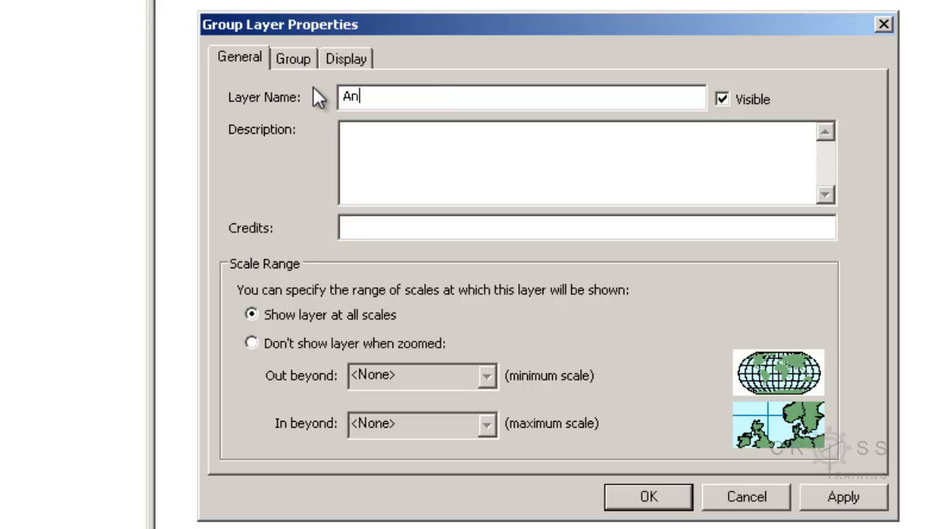
{"action": "key", "text": "BackSpace"}
{"action": "type", "text": "NALYSIS"}
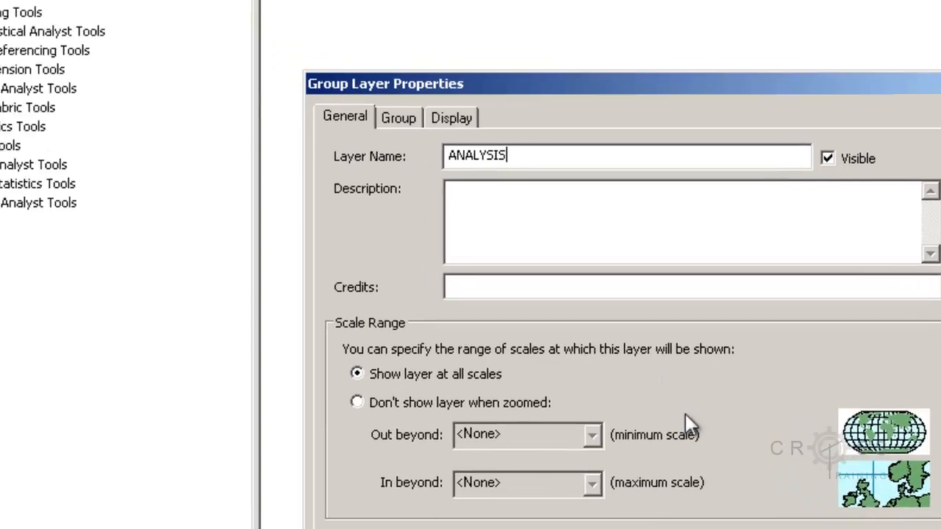
{"action": "left_click", "coordinate": [743, 528]}
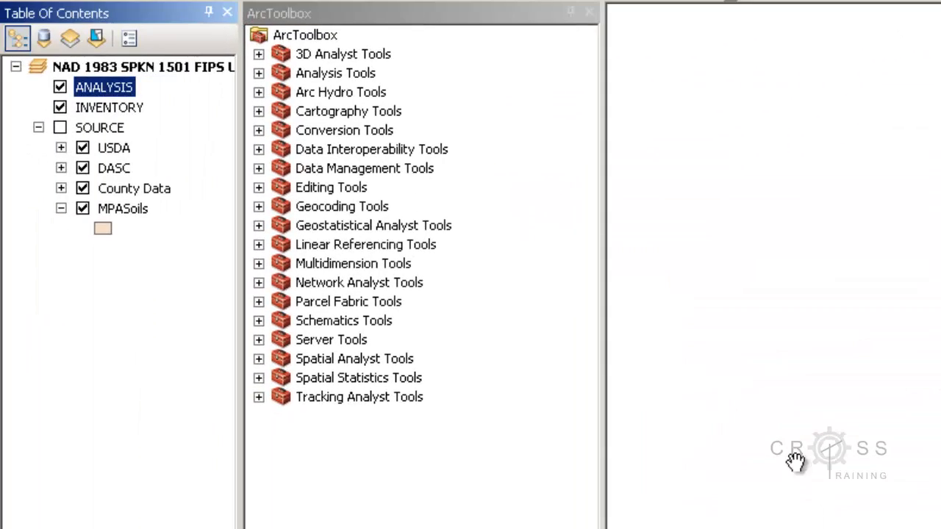
{"action": "left_click", "coordinate": [95, 109]}
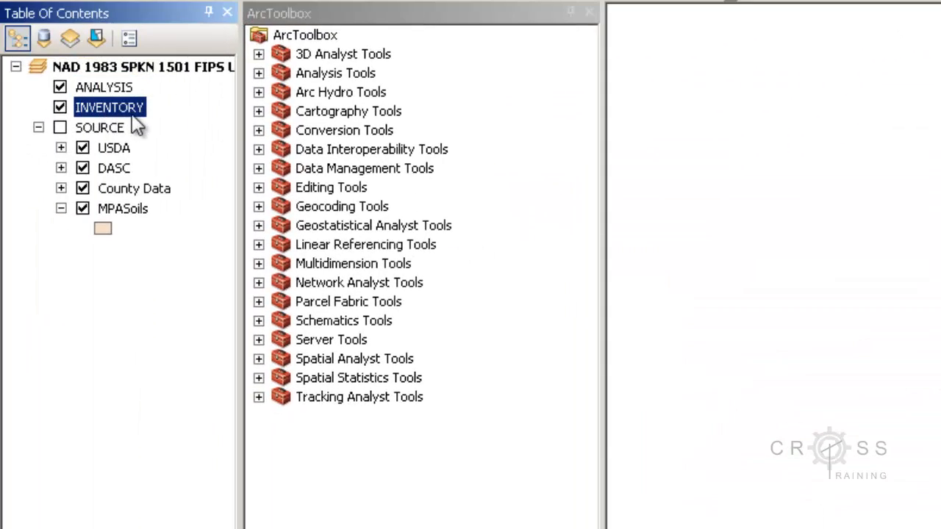